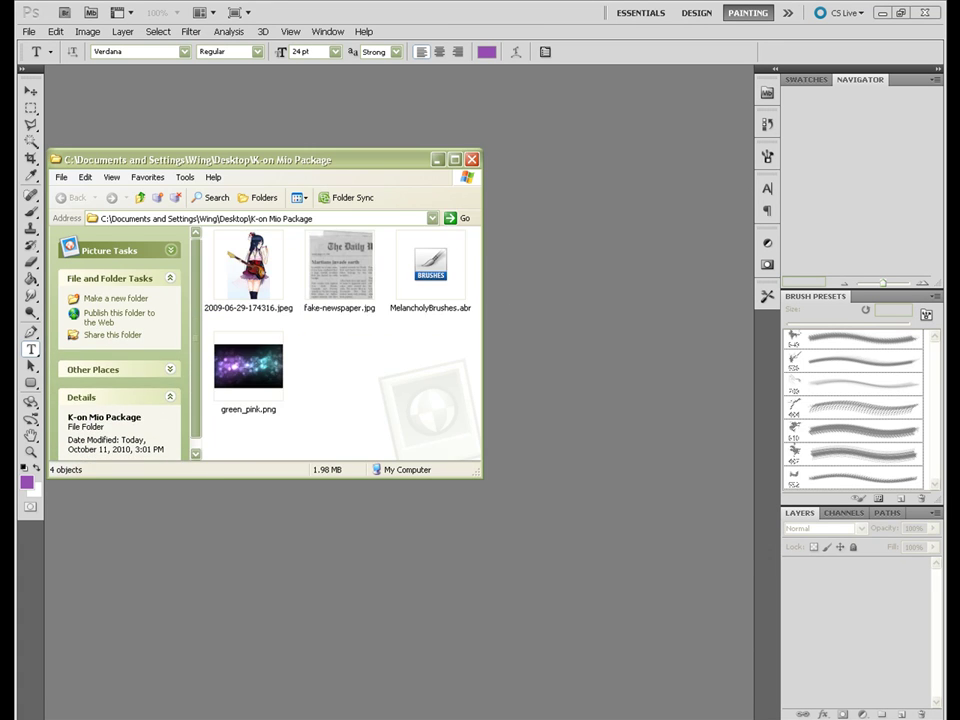
- Create a 700 × 300 px, 72 ppi, 8-bit white document and unlock its background layer
{"action": "key", "text": "alt+f"}
{"action": "key", "text": "n"}
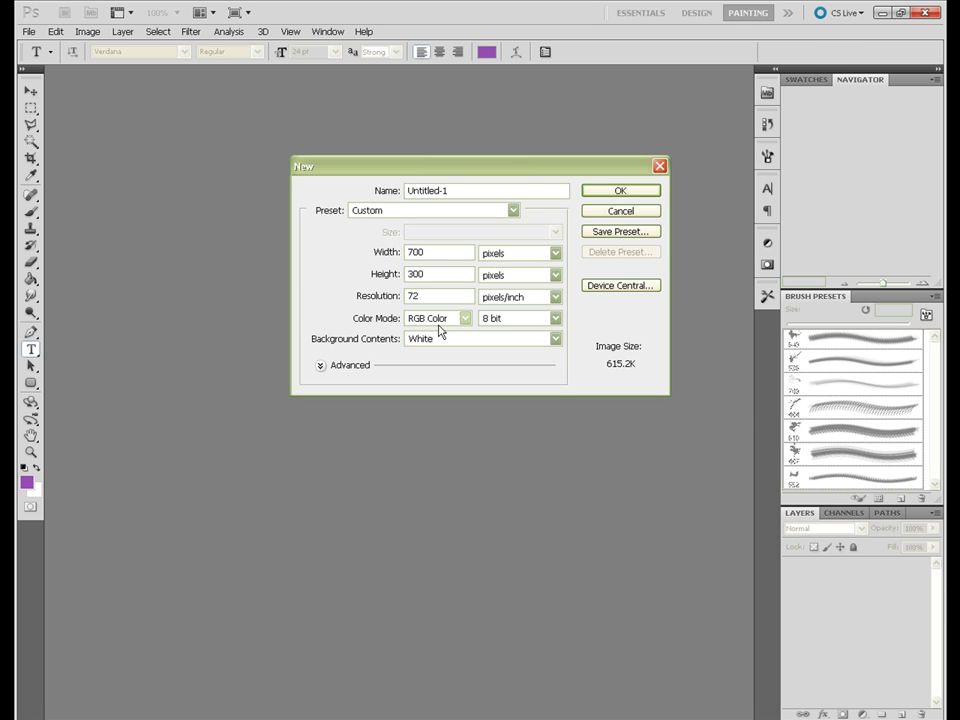
{"action": "left_click", "coordinate": [558, 318]}
{"action": "left_click", "coordinate": [512, 337]}
{"action": "left_click", "coordinate": [500, 339]}
{"action": "left_click", "coordinate": [343, 377]}
{"action": "left_click", "coordinate": [352, 366]}
{"action": "left_click", "coordinate": [618, 191]}
{"action": "double_click", "coordinate": [830, 565]}
- Confirm the background as Layer 0 and fill the canvas dark grey with the Paint Bucket
{"action": "left_click", "coordinate": [600, 233]}
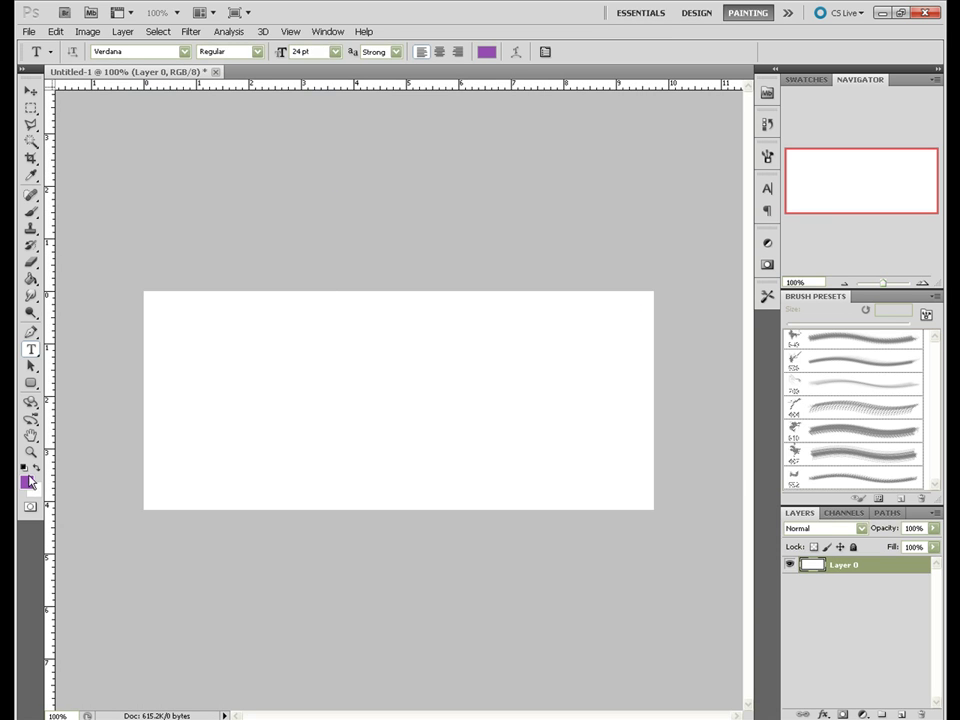
{"action": "left_click", "coordinate": [28, 480]}
{"action": "key", "text": "Return"}
{"action": "key", "text": "g"}
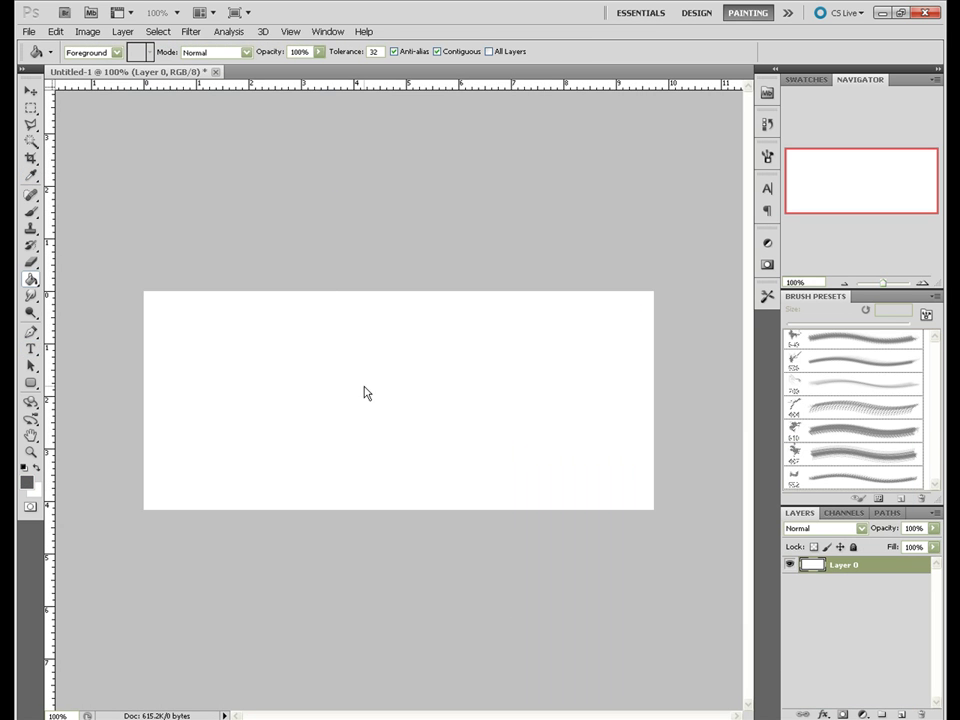
{"action": "left_click", "coordinate": [381, 392]}
- Place the anime girl picture above the grey fill, resize and commit it, then hide its layer
{"action": "mouse_move", "coordinate": [463, 293]}
{"action": "left_mouse_down"}
{"action": "mouse_move", "coordinate": [604, 193]}
{"action": "mouse_move", "coordinate": [484, 472]}
{"action": "left_mouse_up"}
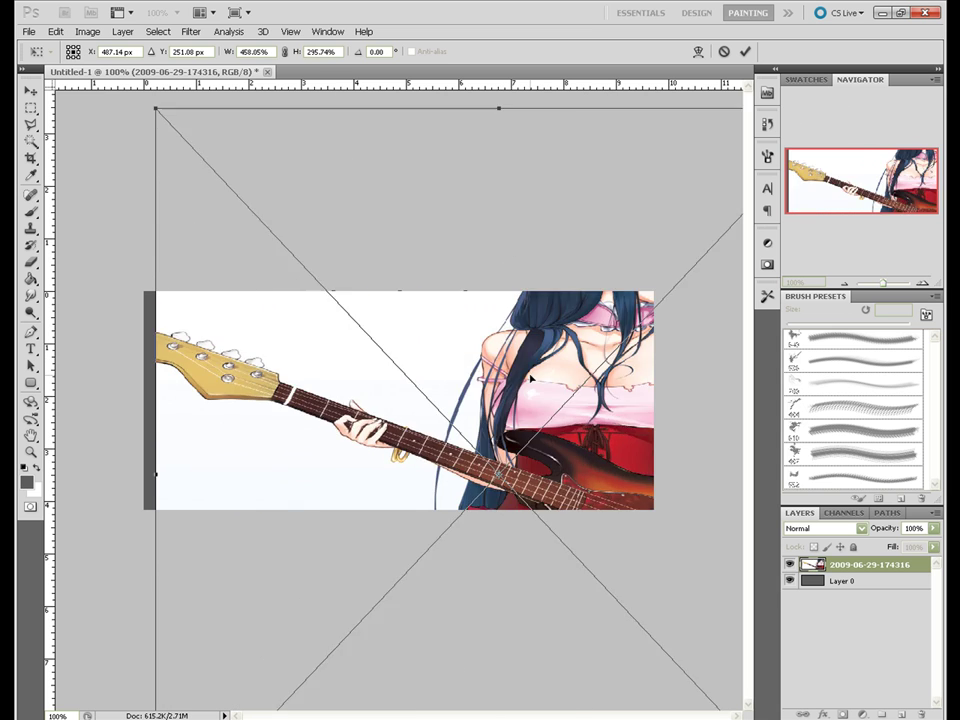
{"action": "key", "text": "ctrl+z"}
{"action": "key", "text": "v"}
{"action": "key", "text": "Return"}
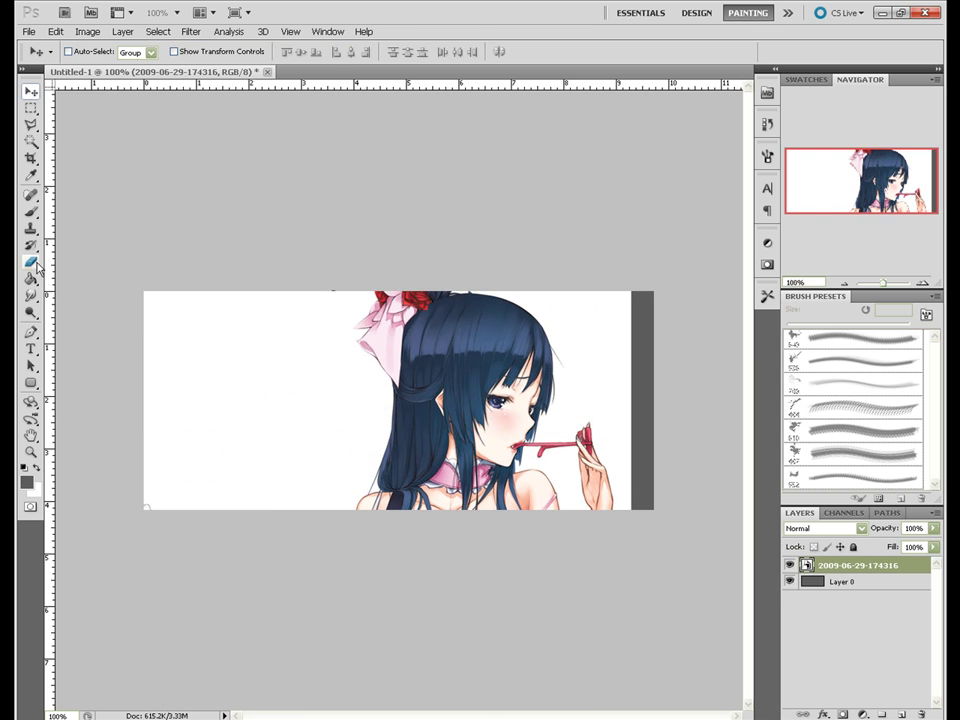
{"action": "key", "text": "e"}
{"action": "left_click", "coordinate": [457, 325]}
{"action": "left_click", "coordinate": [514, 289]}
{"action": "left_click", "coordinate": [790, 565]}
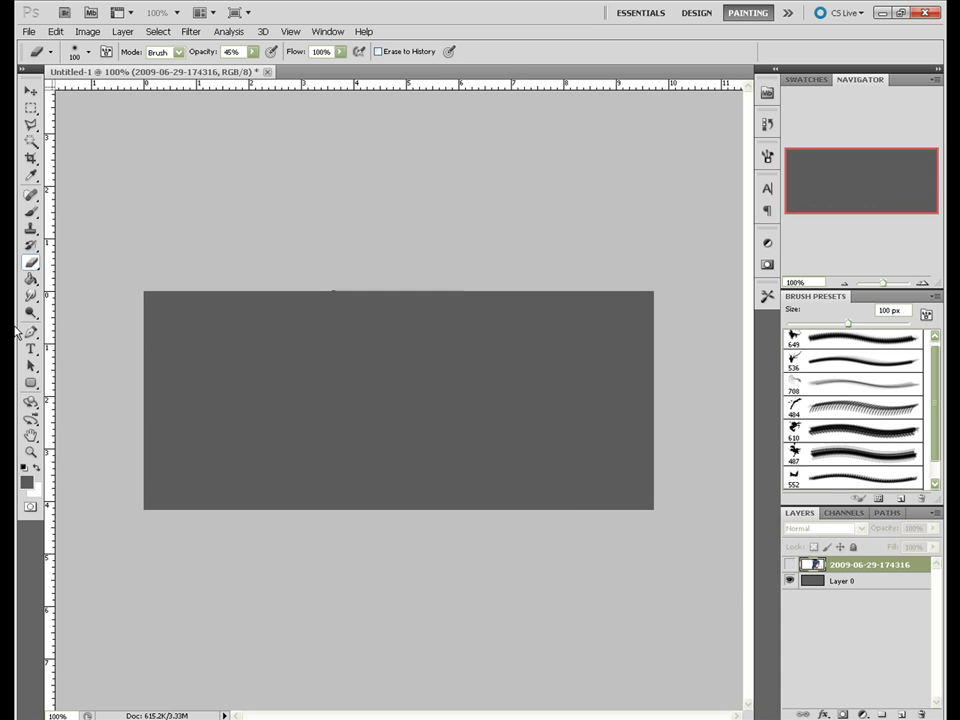
- Add a new Layer 1 and stamp grey splatter brush strokes around the girl's head at 400 px
{"action": "key", "text": "b"}
{"action": "key", "text": "ctrl+shift+alt+n"}
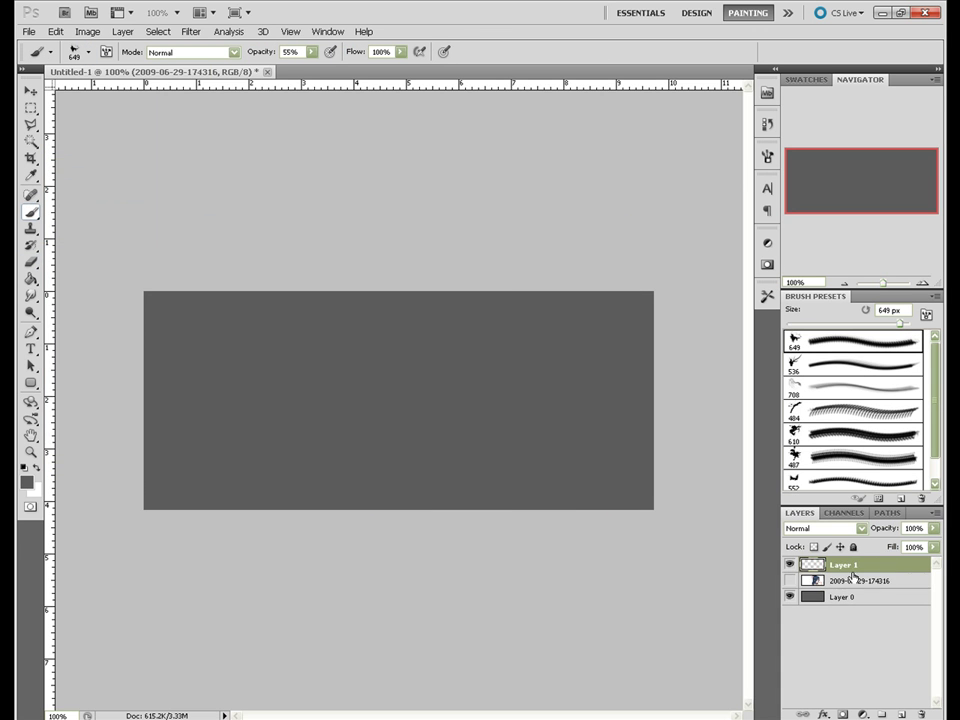
{"action": "key", "text": "bracketleft"}
{"action": "key", "text": "bracketleft"}
{"action": "key", "text": "bracketleft"}
{"action": "left_click", "coordinate": [790, 565]}
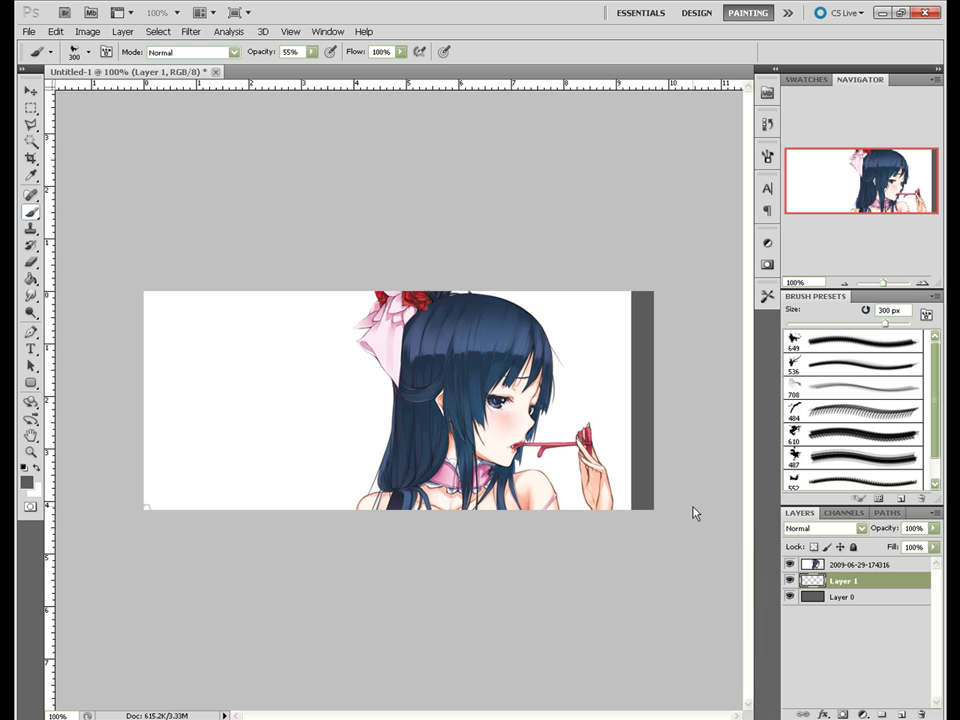
{"action": "left_click", "coordinate": [350, 380]}
{"action": "left_click", "coordinate": [88, 52]}
{"action": "left_click", "coordinate": [137, 150]}
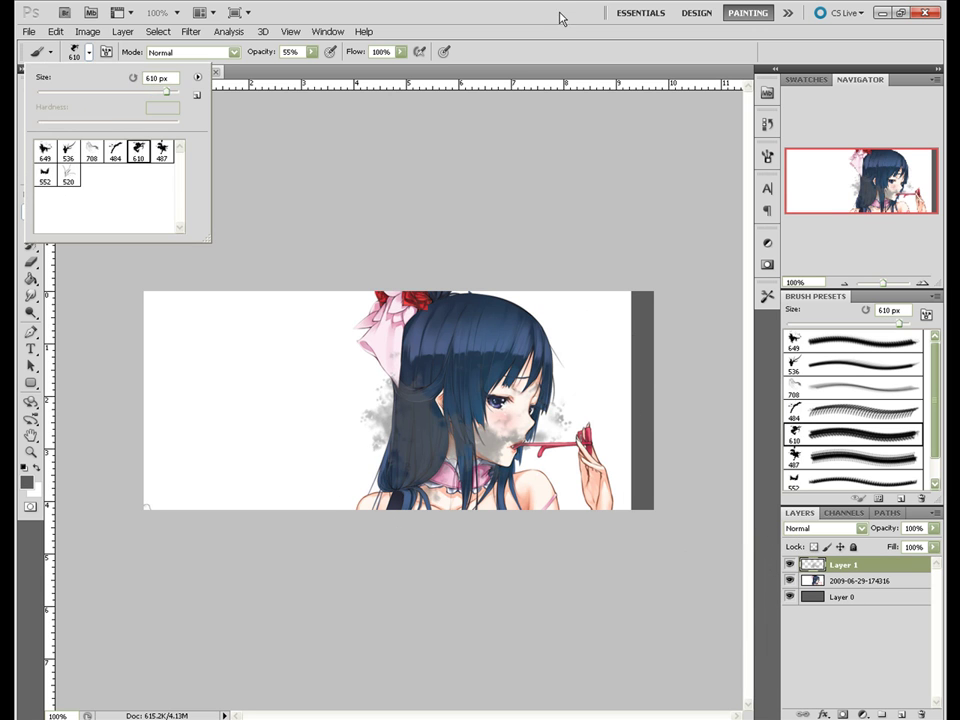
{"action": "left_click_drag", "start_coordinate": [400, 300], "coordinate": [480, 360]}
{"action": "left_click_drag", "start_coordinate": [380, 400], "coordinate": [590, 330]}
- Stamp more grey splatters left of the head using the 552 and 708 splatter tips
{"action": "key", "text": "bracketleft"}
{"action": "key", "text": "bracketleft"}
{"action": "left_click", "coordinate": [343, 405]}
{"action": "left_click", "coordinate": [88, 52]}
{"action": "double_click", "coordinate": [45, 176]}
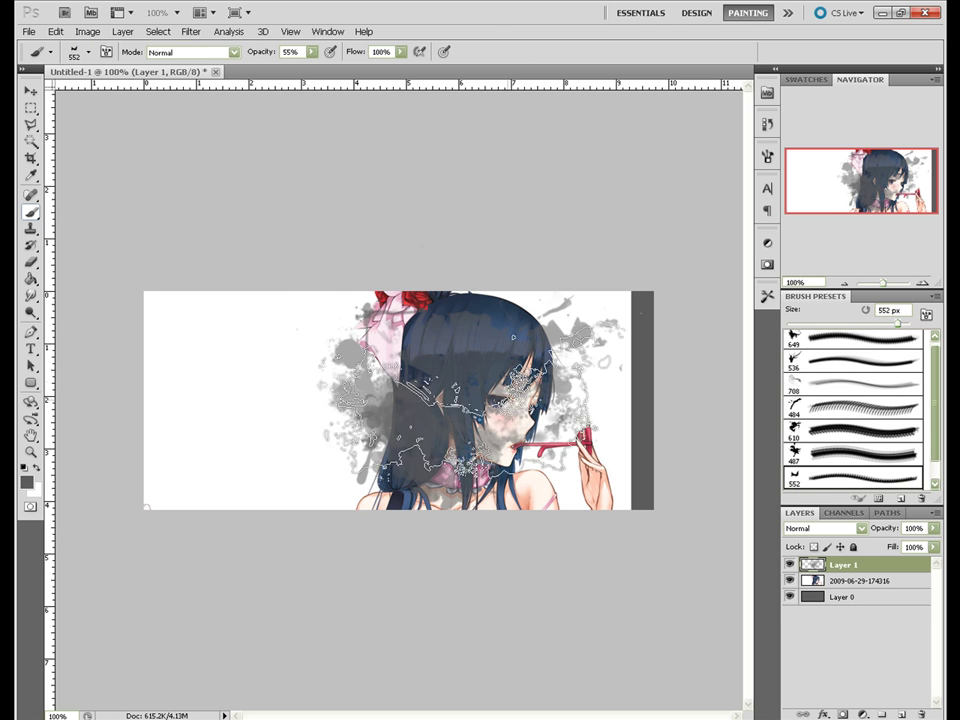
{"action": "left_click", "coordinate": [300, 380]}
{"action": "left_click", "coordinate": [88, 52]}
{"action": "double_click", "coordinate": [96, 150]}
{"action": "left_click", "coordinate": [88, 52]}
{"action": "left_click", "coordinate": [130, 150]}
{"action": "key", "text": "Return"}
- Resize the splatter brush to 300 px, choose another tip, then hide the girl and Layer 0
{"action": "left_click", "coordinate": [88, 52]}
{"action": "left_click_drag", "start_coordinate": [125, 91], "coordinate": [150, 91]}
{"action": "key", "text": "Return"}
{"action": "left_click", "coordinate": [88, 52]}
{"action": "double_click", "coordinate": [103, 155]}
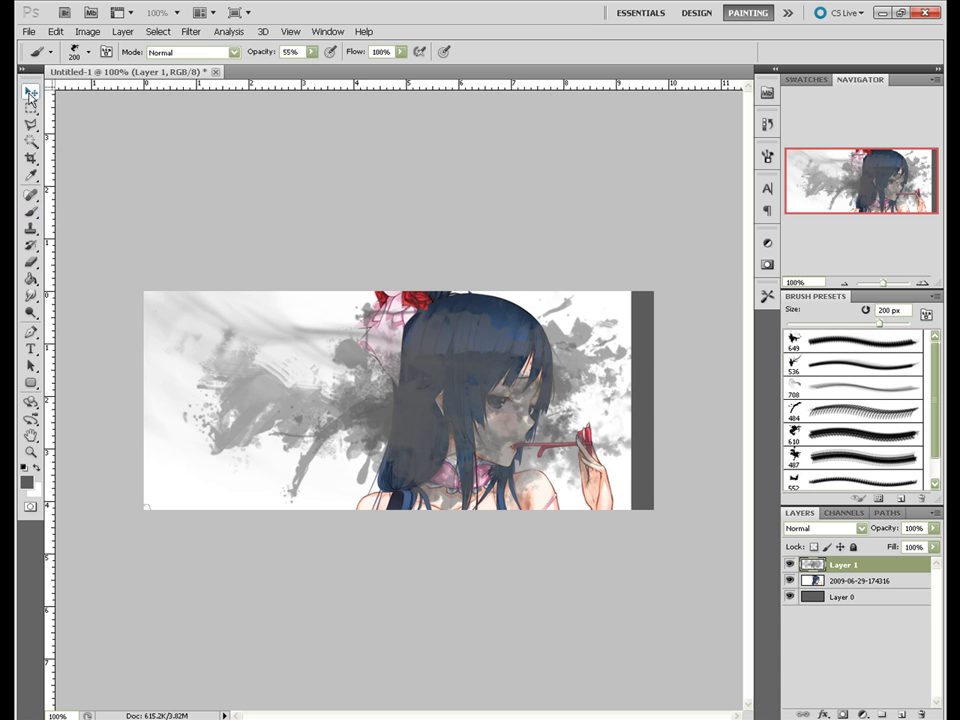
{"action": "key", "text": "v"}
{"action": "left_click_drag", "start_coordinate": [790, 580], "coordinate": [786, 607]}
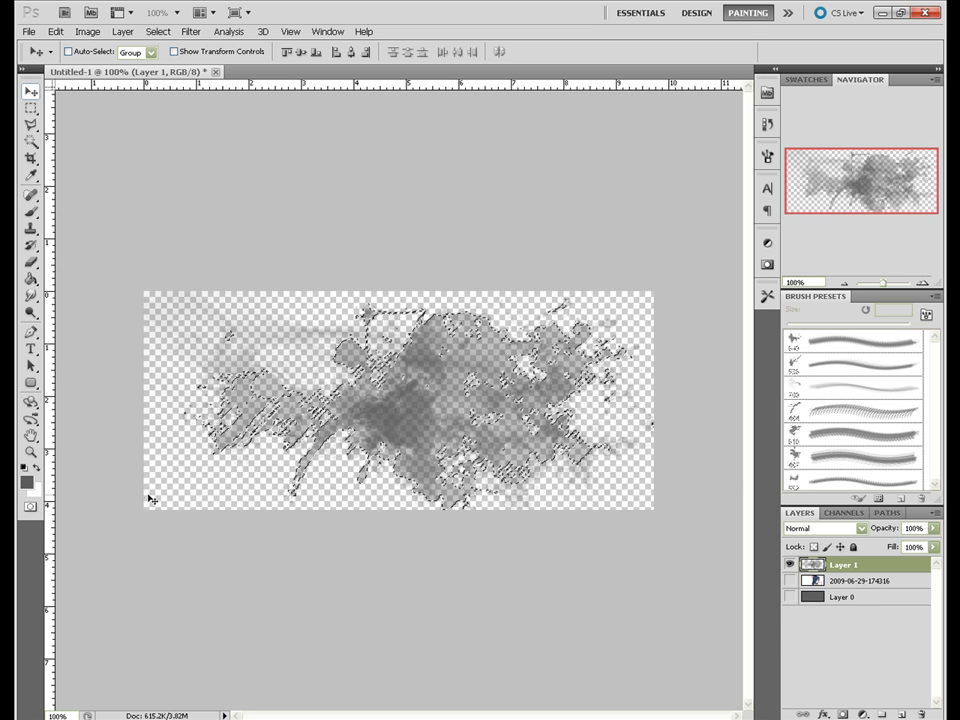
- Show Layer 0 and refill it with a darker grey
{"action": "left_click", "coordinate": [840, 597]}
{"action": "left_click", "coordinate": [26, 482]}
{"action": "key", "text": "Return"}
{"action": "key", "text": "g"}
{"action": "left_click", "coordinate": [319, 428]}
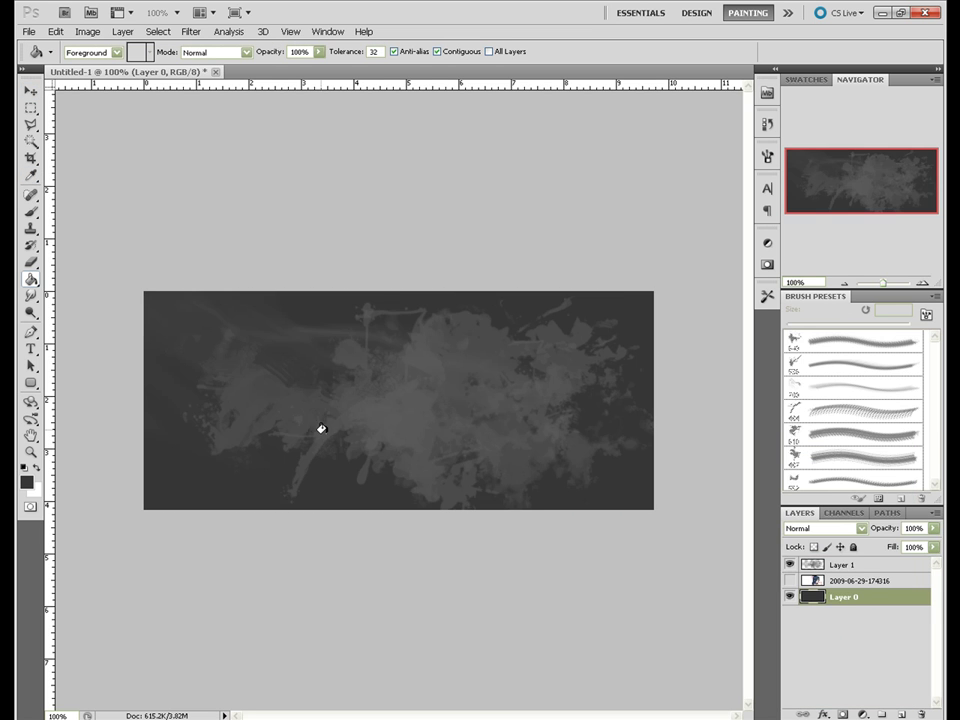
- Move the girl layer above Layer 1, clip it to the splatters, and test its blend mode
{"action": "left_click", "coordinate": [870, 580]}
{"action": "left_click", "coordinate": [790, 580]}
{"action": "key", "text": "v"}
{"action": "left_click_drag", "start_coordinate": [838, 558], "coordinate": [838, 560]}
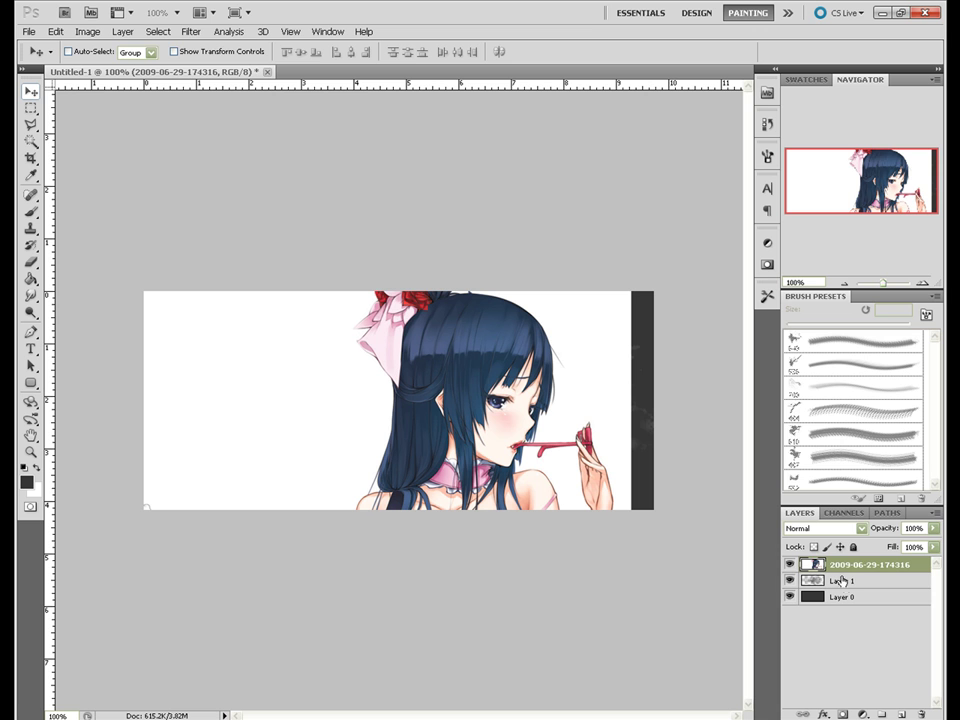
{"action": "left_click", "coordinate": [120, 33]}
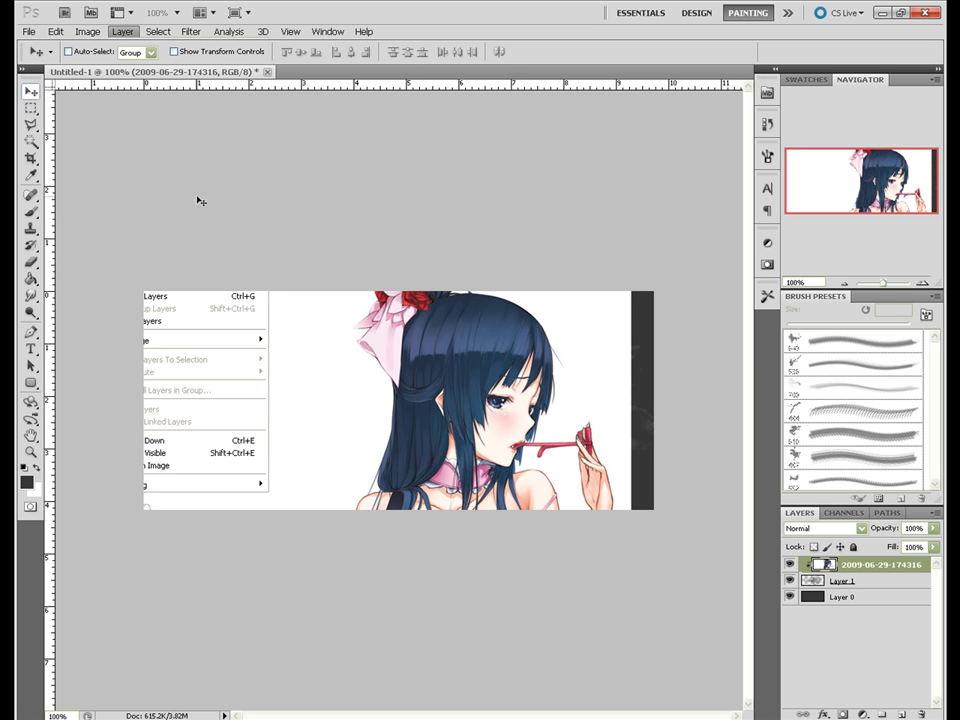
{"action": "left_click", "coordinate": [197, 199]}
{"action": "key", "text": "shift+plus"}
{"action": "key", "text": "shift+plus"}
{"action": "key", "text": "shift+plus"}
{"action": "key", "text": "shift+plus"}
{"action": "key", "text": "shift+plus"}
{"action": "key", "text": "shift+plus"}
{"action": "key", "text": "shift+plus"}
{"action": "key", "text": "shift+plus"}
{"action": "key", "text": "shift+plus"}
{"action": "key", "text": "shift+plus"}
{"action": "key", "text": "shift+plus"}
{"action": "key", "text": "shift+plus"}
{"action": "key", "text": "shift+plus"}
{"action": "key", "text": "shift+plus"}
{"action": "key", "text": "shift+plus"}
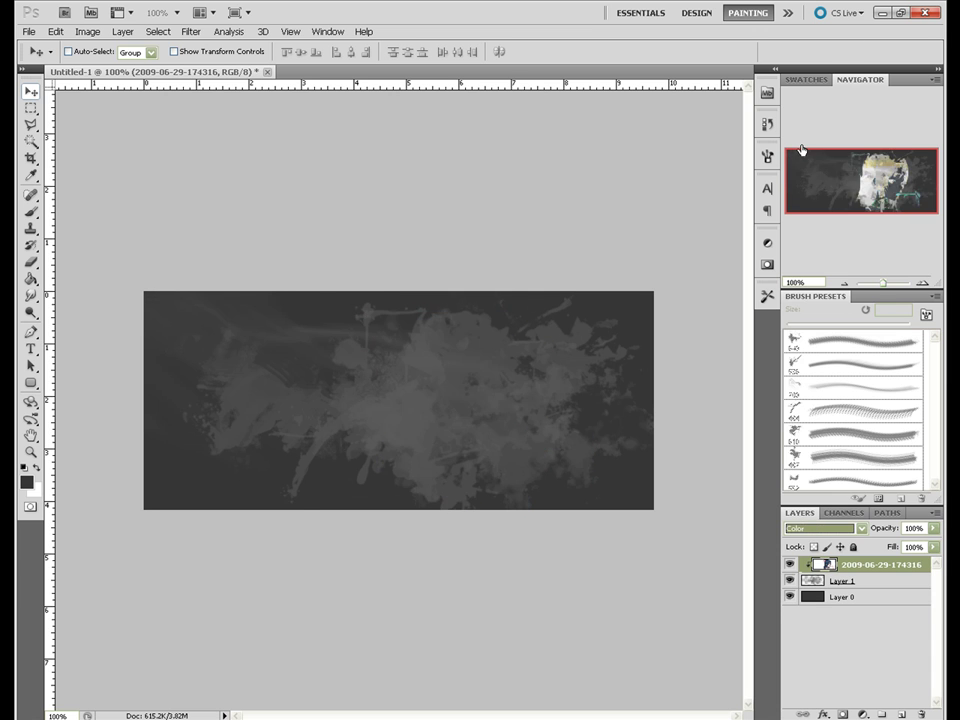
{"action": "key", "text": "shift+plus"}
{"action": "key", "text": "shift+plus"}
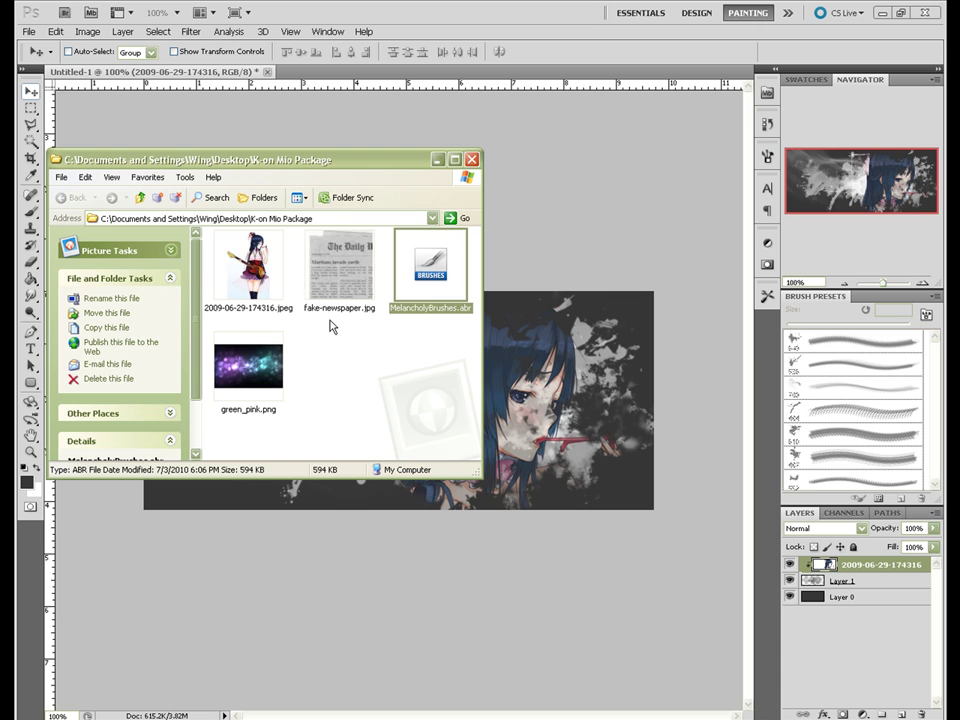
- Place fake-newspaper.jpg on the banner and rotate it sideways about 90°
{"action": "left_click_drag", "start_coordinate": [340, 265], "coordinate": [400, 400]}
{"action": "left_click_drag", "start_coordinate": [537, 283], "coordinate": [428, 287]}
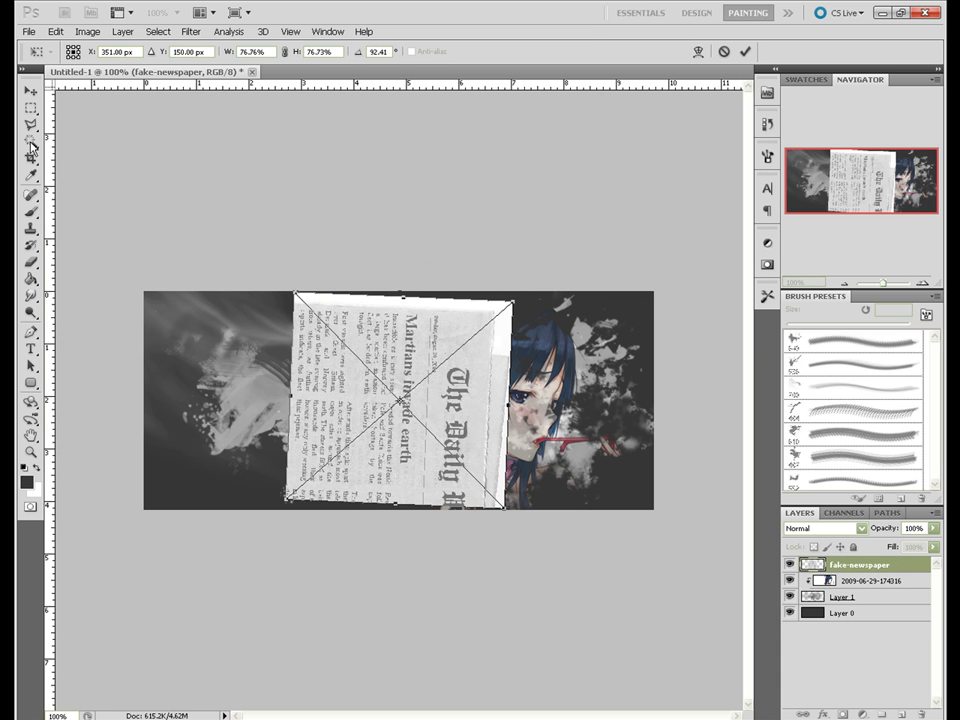
{"action": "key", "text": "Return"}
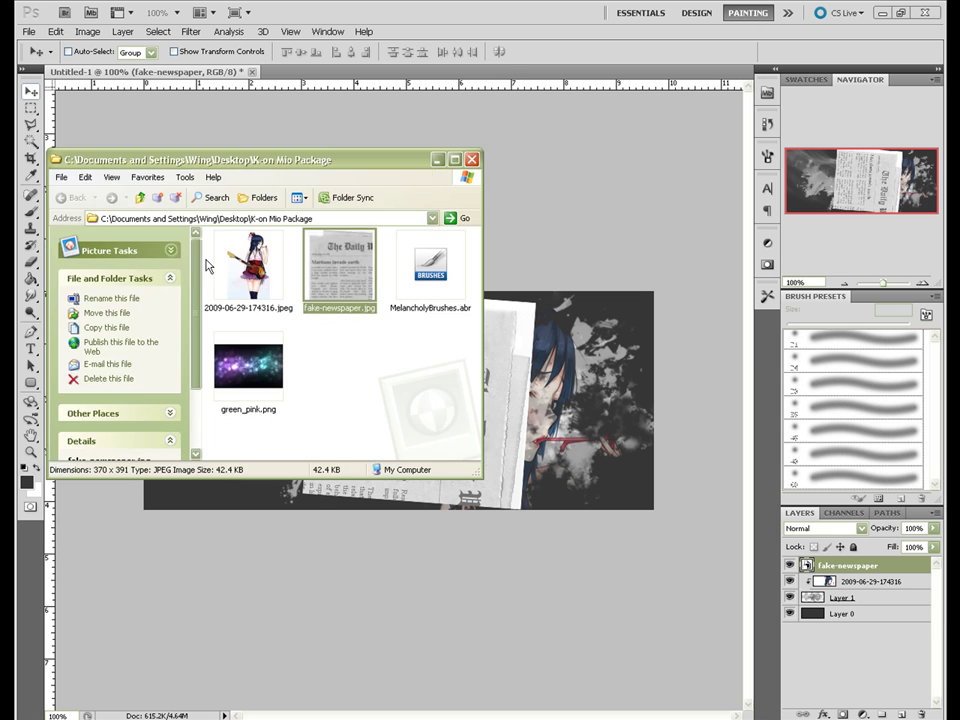
{"action": "key", "text": "alt+Tab"}
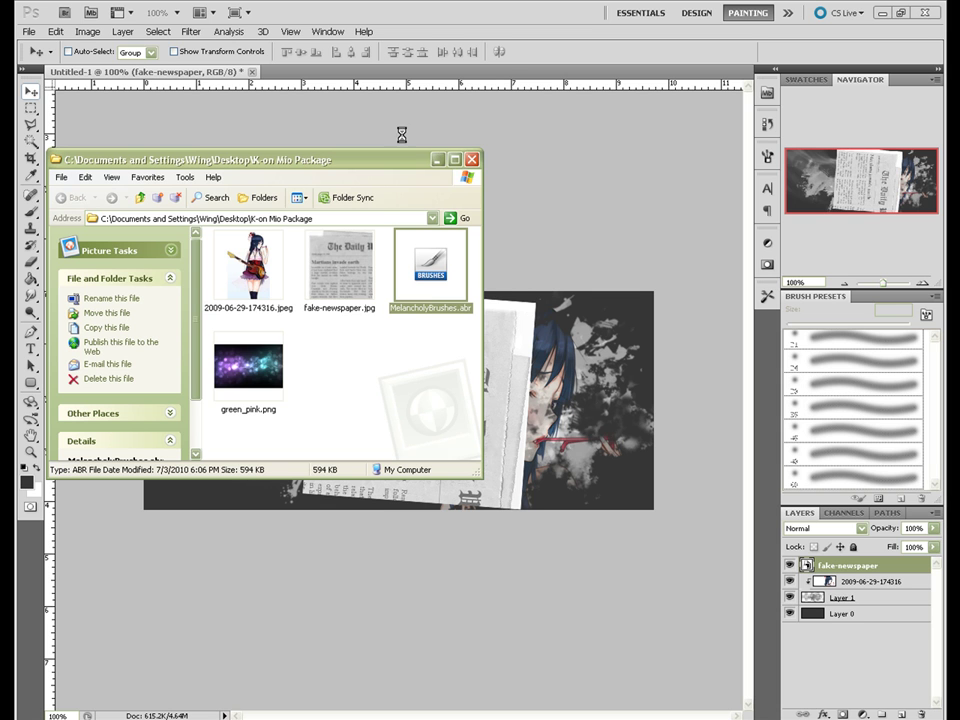
- Rasterize the newspaper layer, load the Basic Brushes set, and nudge the newspaper into place
{"action": "key", "text": "e"}
{"action": "left_click", "coordinate": [456, 287]}
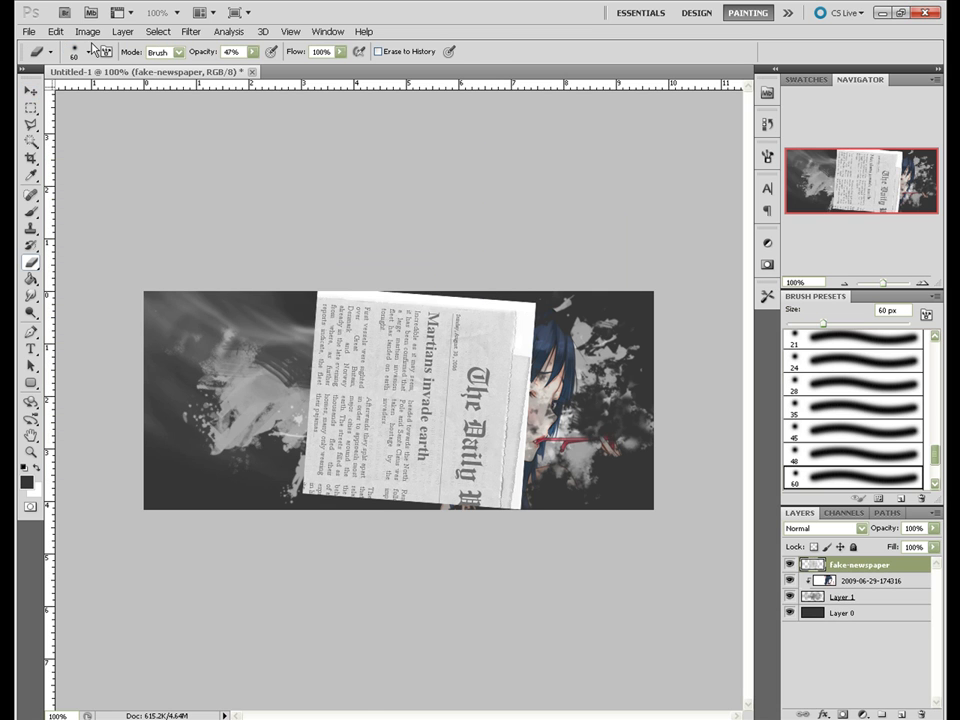
{"action": "left_click", "coordinate": [89, 51]}
{"action": "left_click", "coordinate": [197, 77]}
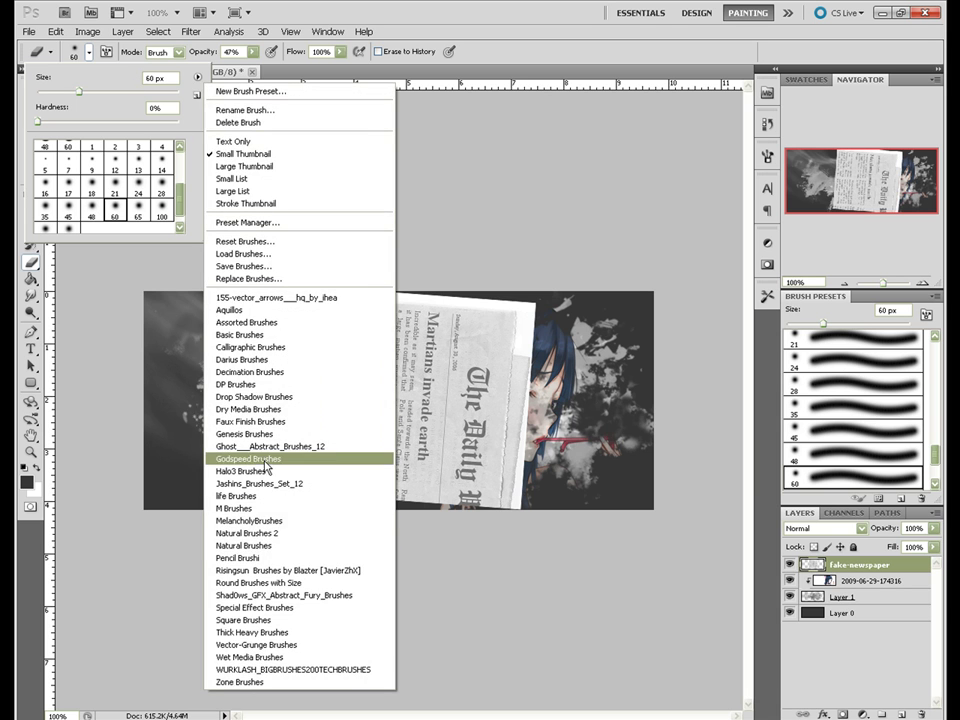
{"action": "left_click", "coordinate": [410, 334]}
{"action": "left_click", "coordinate": [414, 281]}
{"action": "left_click", "coordinate": [197, 77]}
{"action": "left_click", "coordinate": [510, 26]}
{"action": "key", "text": "Escape"}
{"action": "left_click_drag", "start_coordinate": [530, 330], "coordinate": [538, 323]}
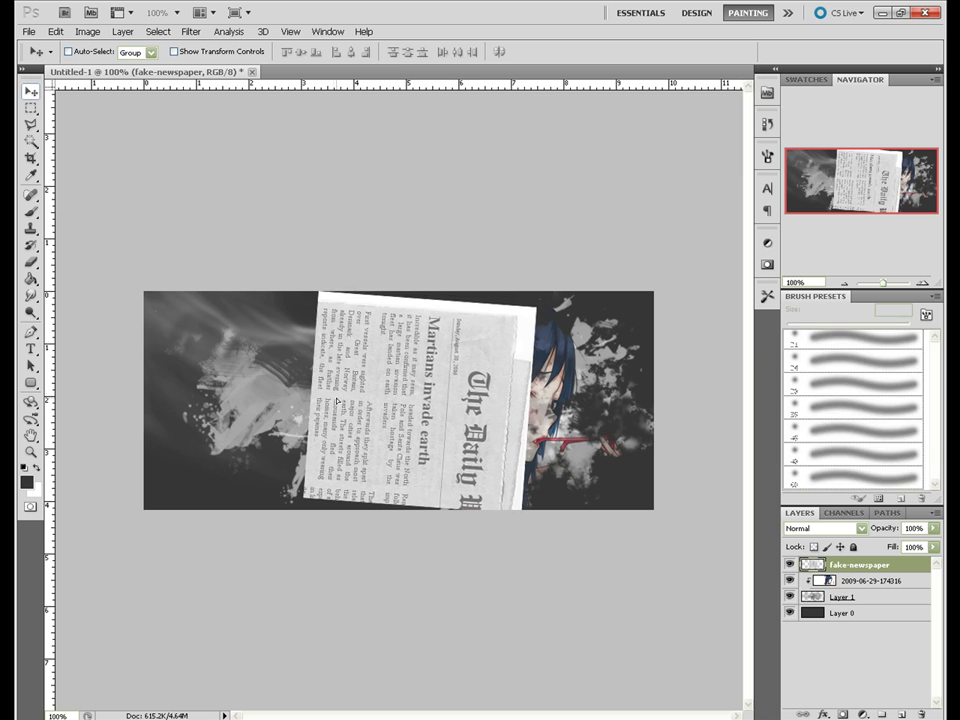
- Delete the folded newspaper strip and erase its lower edge and left text columns
{"action": "key", "text": "w"}
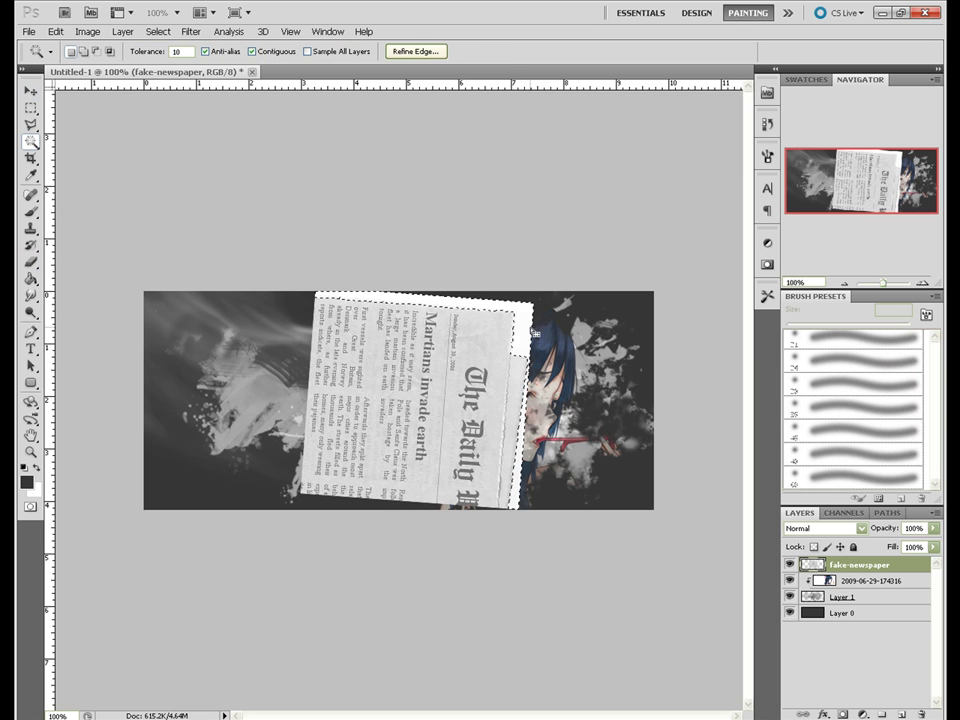
{"action": "key", "text": "Delete"}
{"action": "key", "text": "ctrl+d"}
{"action": "left_click", "coordinate": [30, 263]}
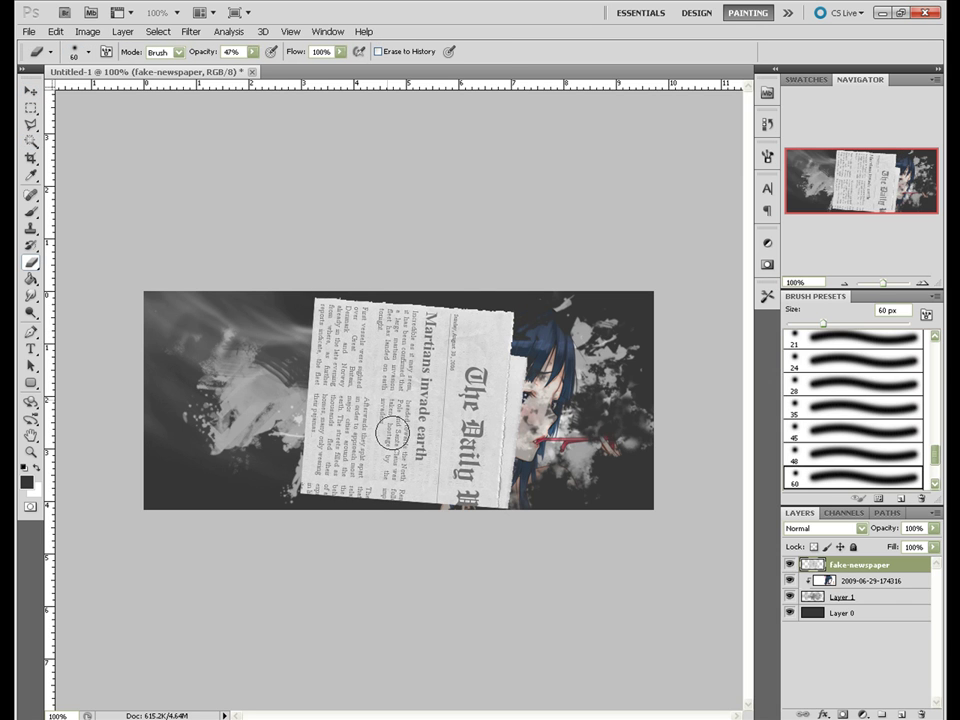
{"action": "left_click_drag", "start_coordinate": [505, 506], "coordinate": [311, 508]}
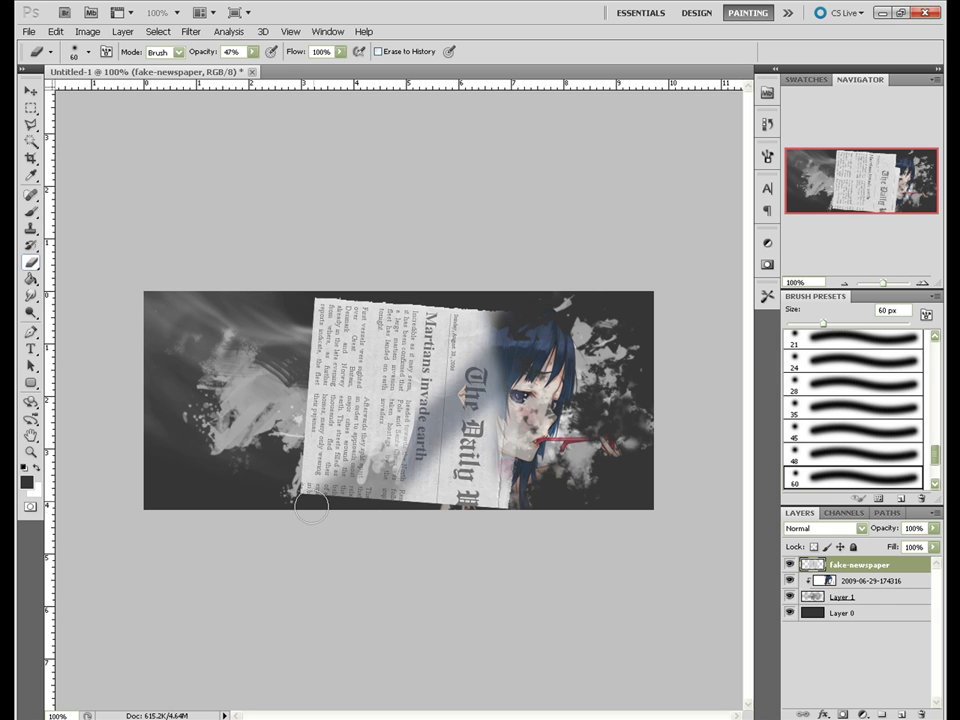
{"action": "key", "text": "ctrl+j"}
{"action": "key", "text": "v"}
{"action": "key", "text": "ctrl+e"}
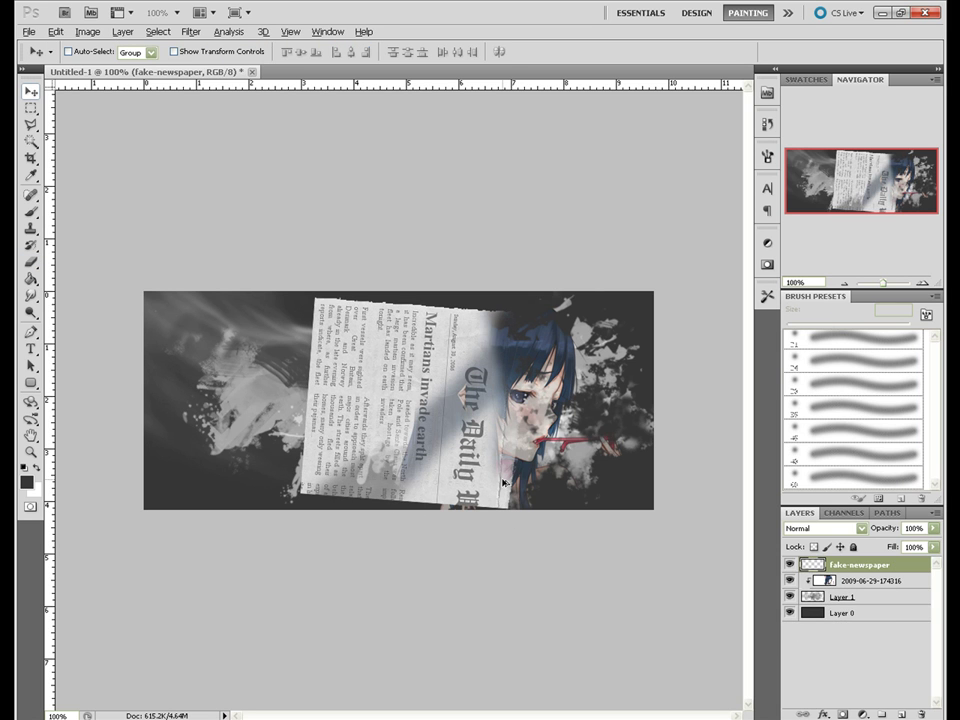
{"action": "left_click", "coordinate": [33, 263]}
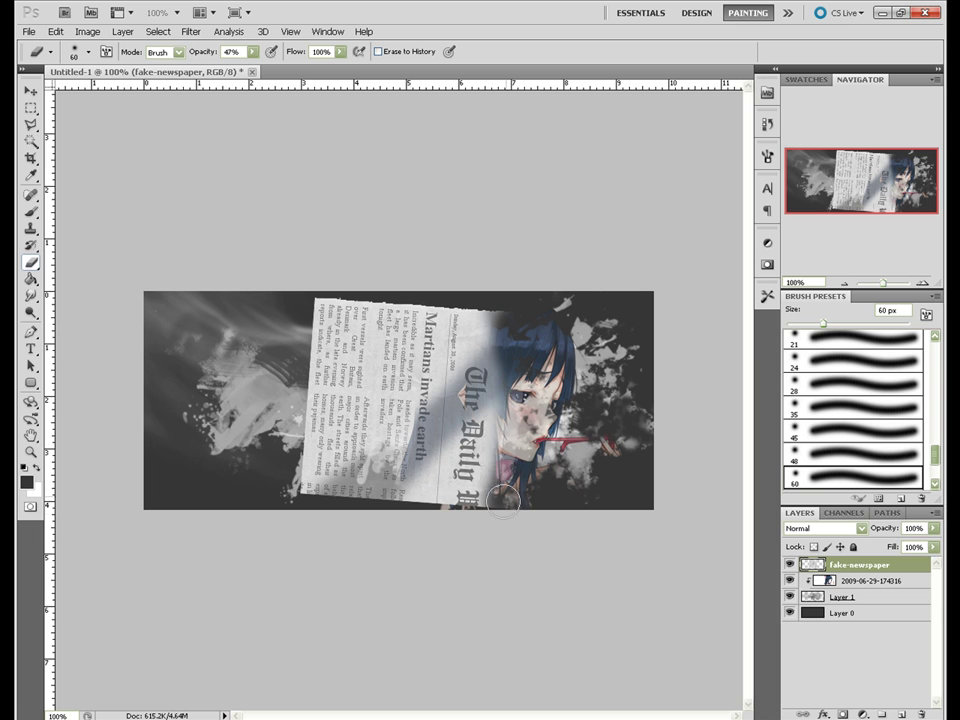
{"action": "left_click_drag", "start_coordinate": [503, 500], "coordinate": [300, 494]}
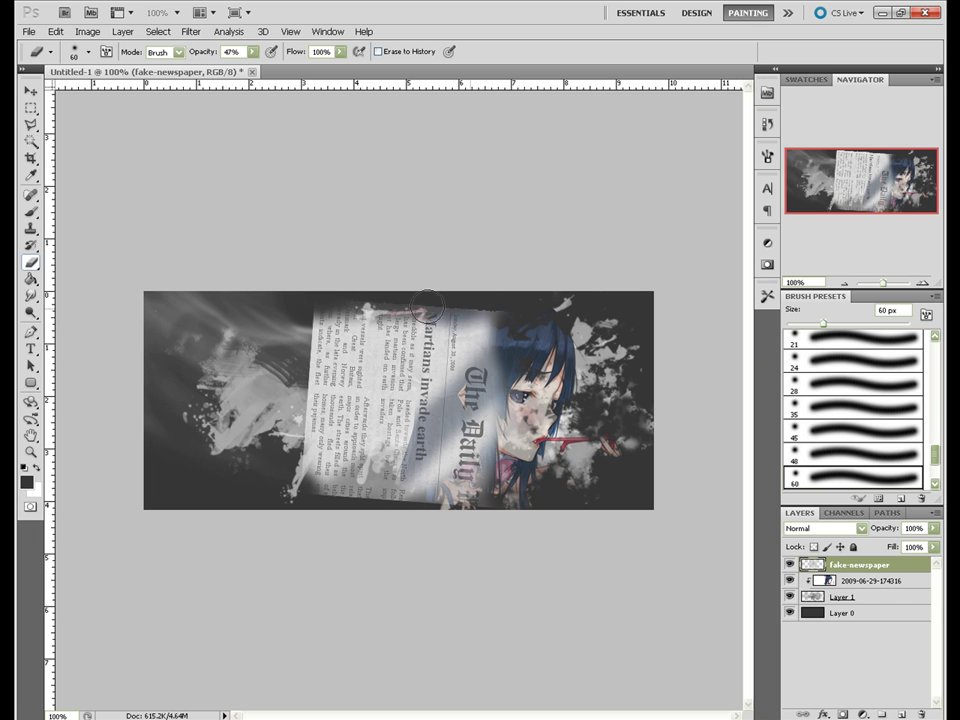
{"action": "mouse_move", "coordinate": [295, 311]}
{"action": "left_mouse_down"}
{"action": "mouse_move", "coordinate": [300, 399]}
{"action": "mouse_move", "coordinate": [310, 328]}
{"action": "left_mouse_up"}
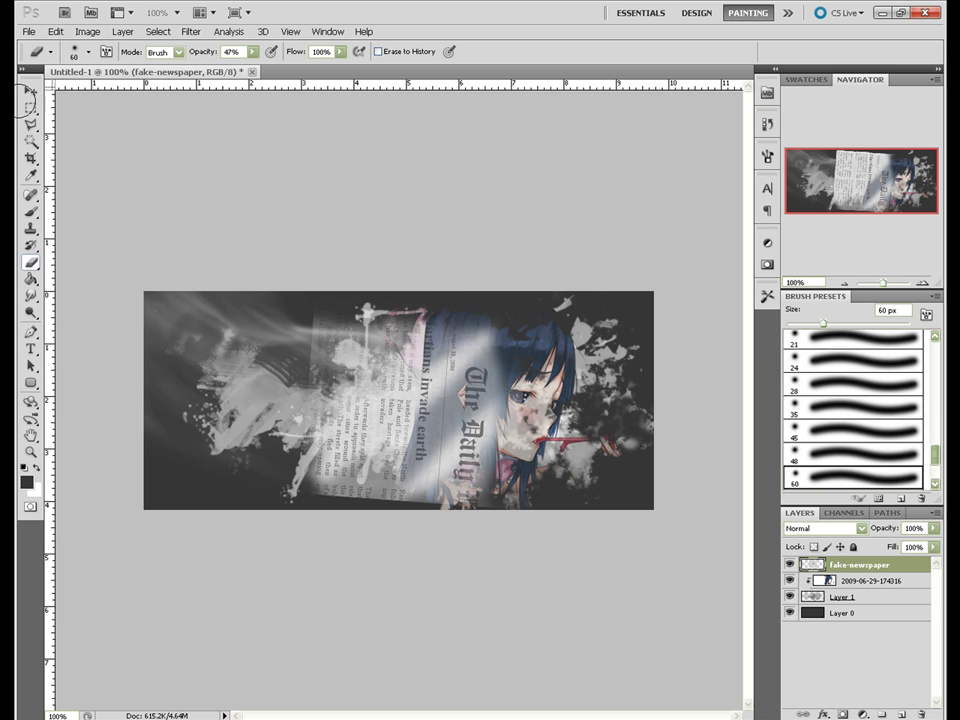
- Try Darken, Luminosity and other blend modes on the newspaper, then reset to Normal
{"action": "key", "text": "v"}
{"action": "key", "text": "shift+plus"}
{"action": "key", "text": "shift+plus"}
{"action": "key", "text": "shift+plus"}
{"action": "key", "text": "shift+plus"}
{"action": "key", "text": "shift+plus"}
{"action": "key", "text": "shift+plus"}
{"action": "left_click", "coordinate": [820, 528]}
{"action": "left_click", "coordinate": [815, 189]}
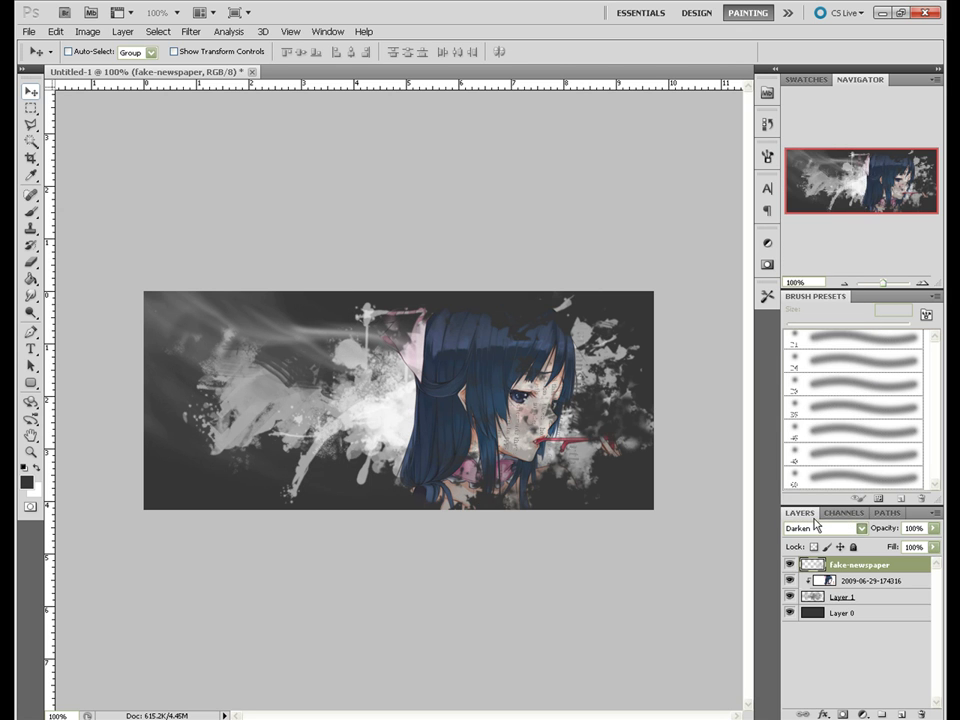
{"action": "key", "text": "shift+minus"}
{"action": "key", "text": "shift+minus"}
{"action": "key", "text": "shift+minus"}
{"action": "left_click", "coordinate": [820, 528]}
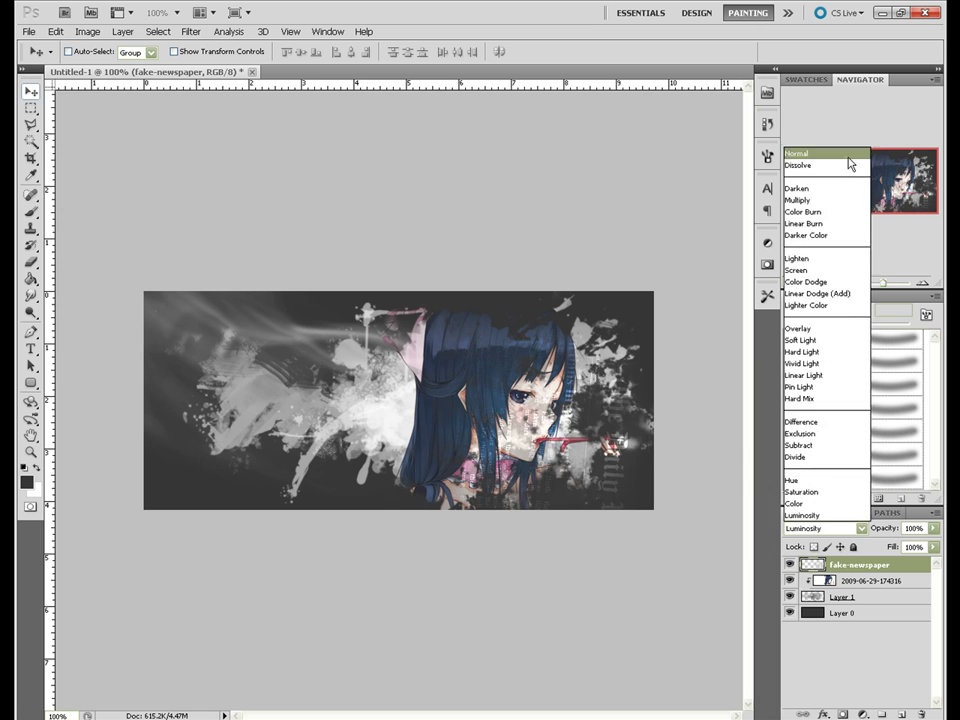
{"action": "left_click", "coordinate": [849, 163]}
- Test Color and Subtract blending, then set the newspaper layer to Screen
{"action": "left_click", "coordinate": [820, 528]}
{"action": "left_click", "coordinate": [800, 503]}
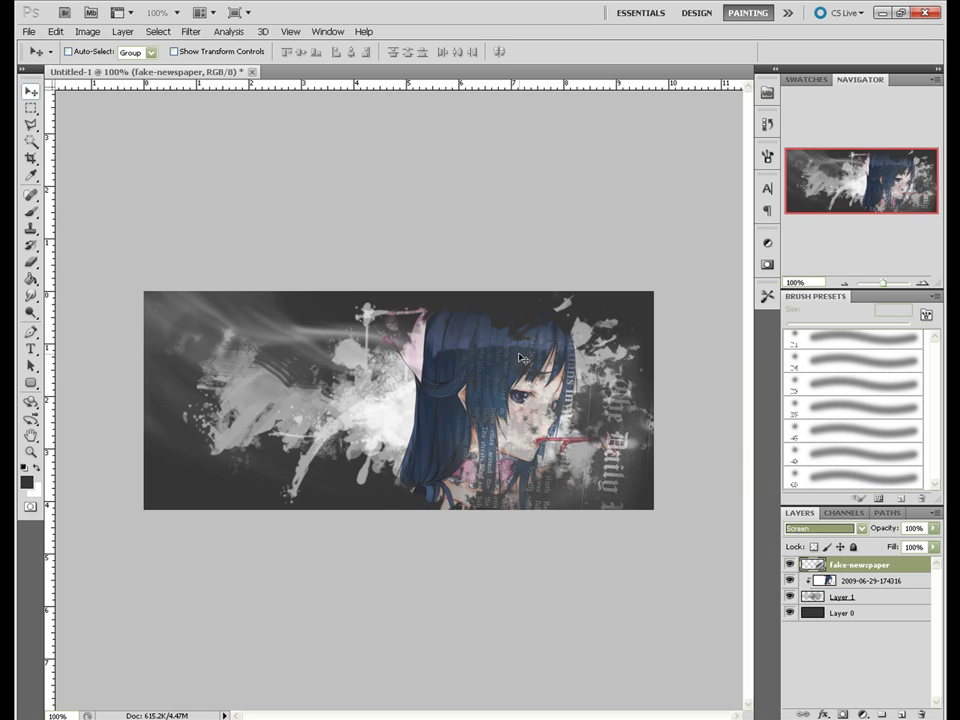
{"action": "left_click", "coordinate": [820, 528]}
{"action": "left_click", "coordinate": [820, 446]}
{"action": "key", "text": "shift+plus"}
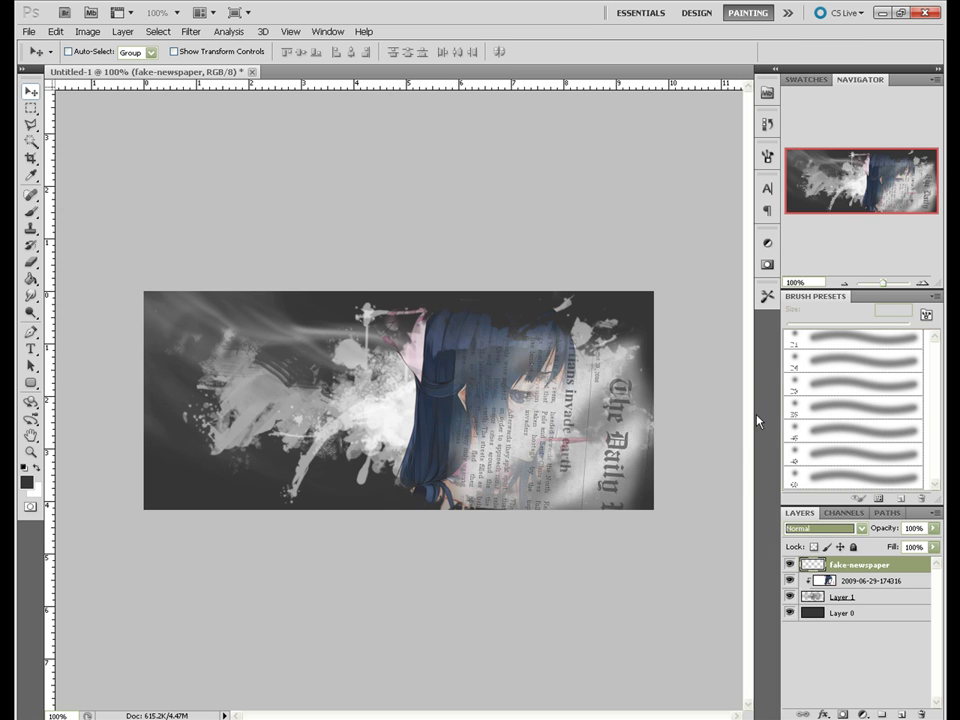
{"action": "left_click", "coordinate": [820, 528]}
{"action": "left_click", "coordinate": [797, 270]}
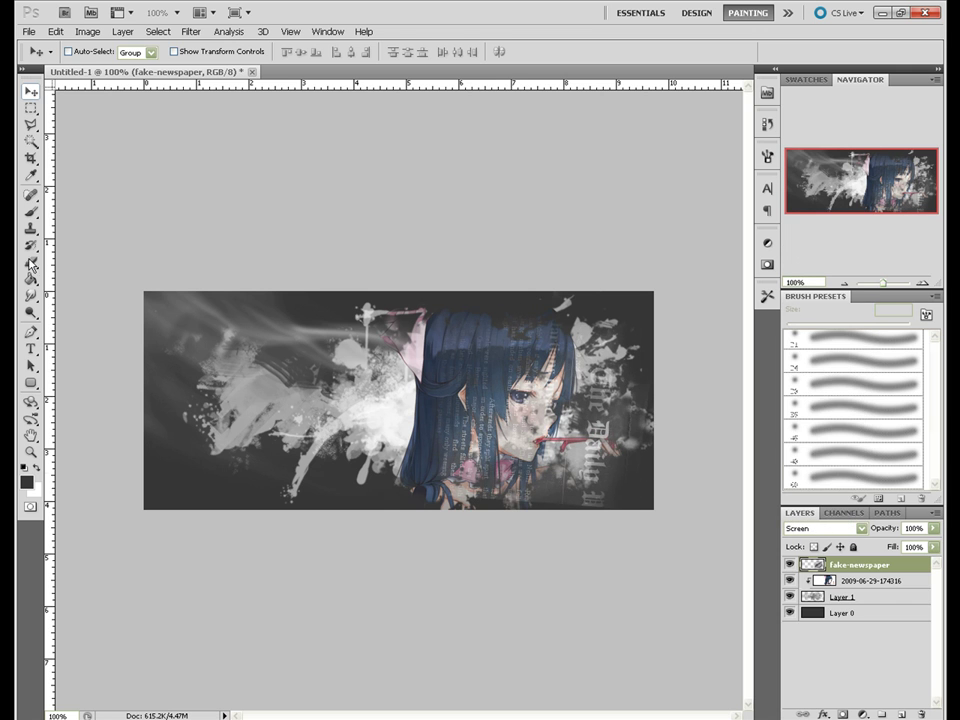
{"action": "key", "text": "e"}
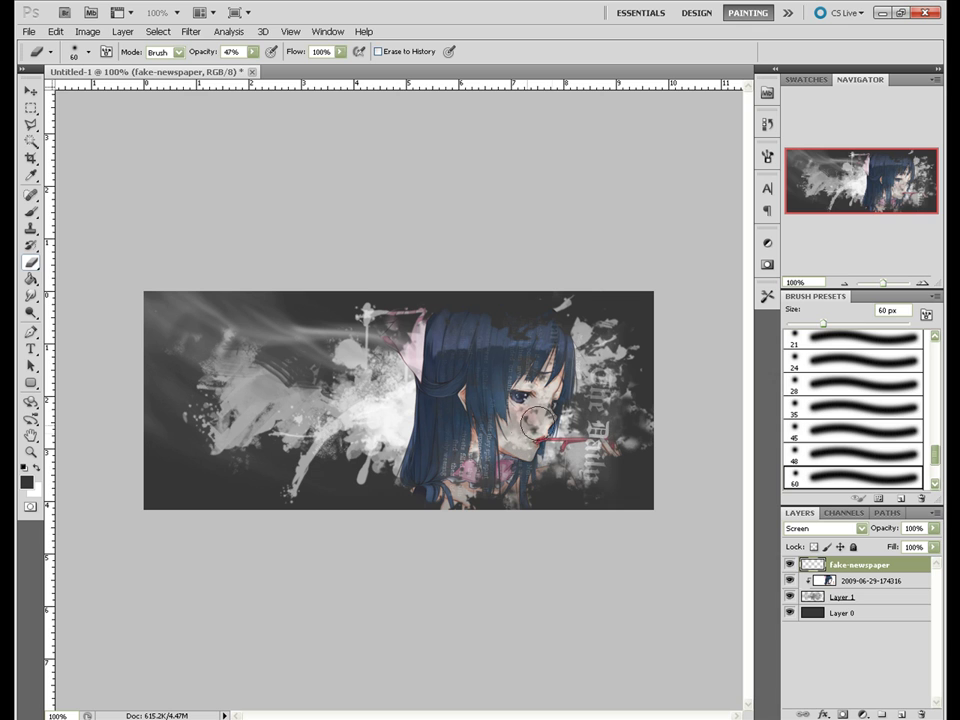
{"action": "key", "text": "v"}
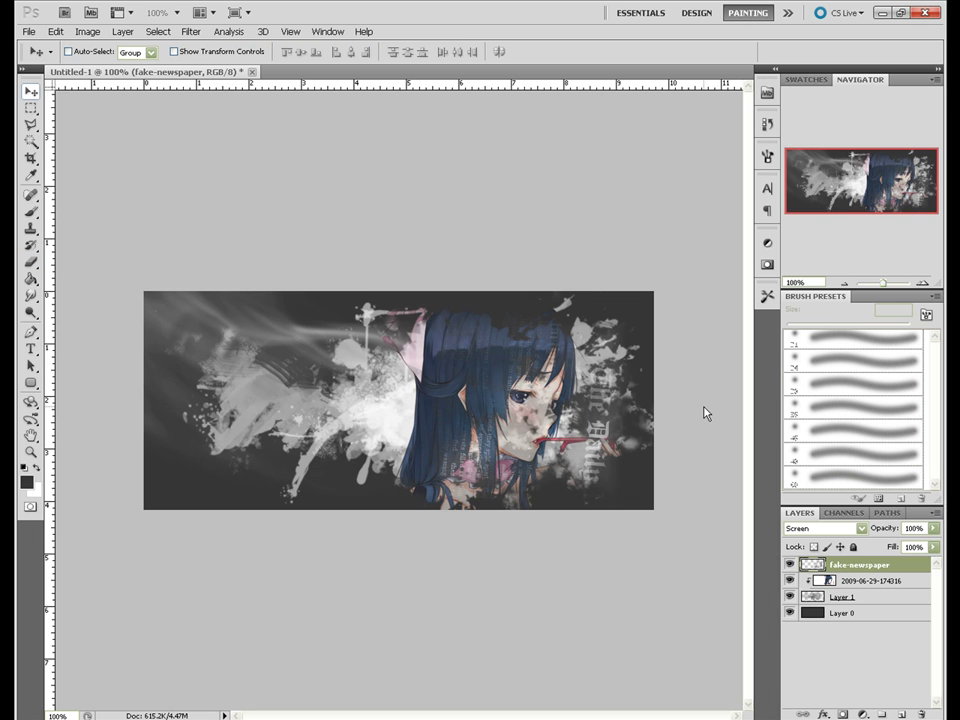
- Duplicate the fake-newspaper layer and rotate the copy slightly with Free Transform
{"action": "right_click", "coordinate": [815, 573]}
{"action": "left_click", "coordinate": [775, 328]}
{"action": "key", "text": "Return"}
{"action": "key", "text": "ctrl+t"}
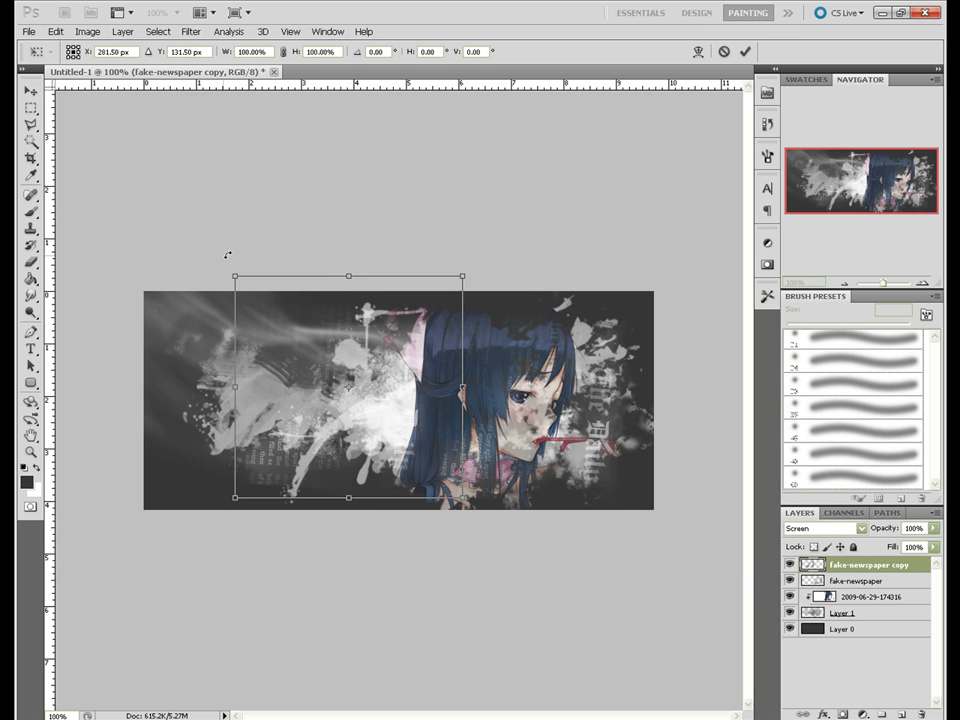
{"action": "left_click_drag", "start_coordinate": [229, 253], "coordinate": [216, 266]}
{"action": "left_click", "coordinate": [56, 31]}
{"action": "left_click", "coordinate": [320, 399]}
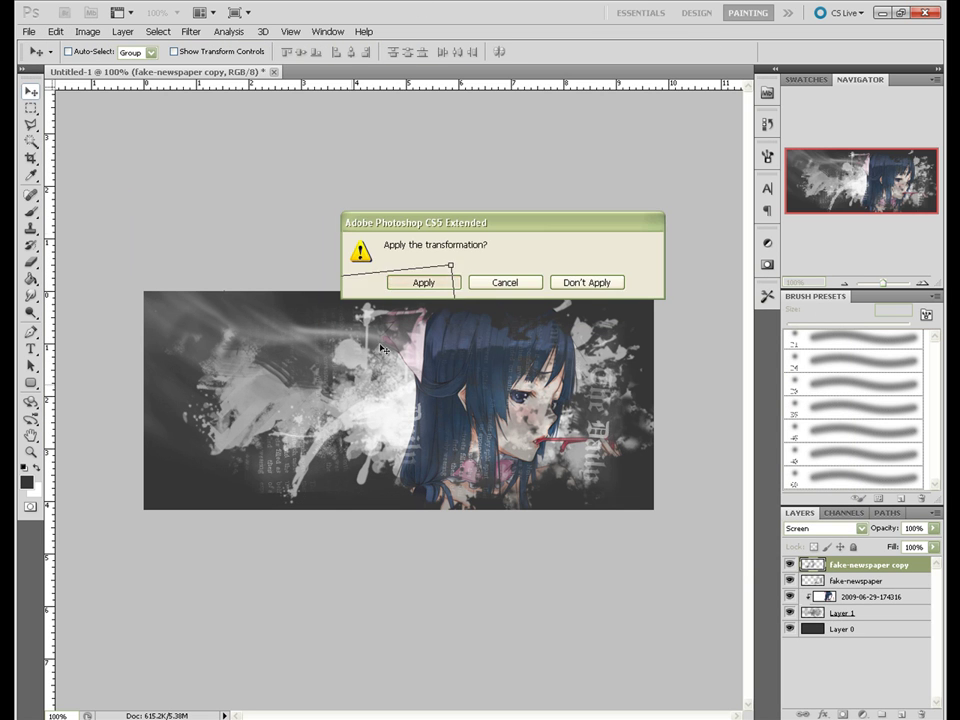
{"action": "left_click", "coordinate": [424, 282]}
{"action": "key", "text": "e"}
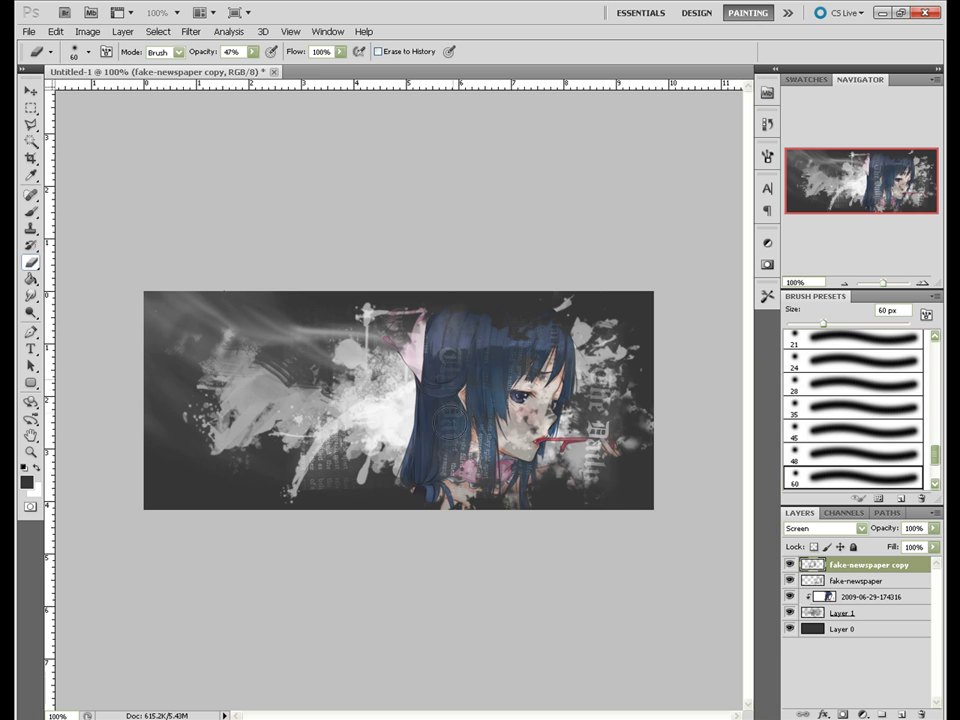
{"action": "key", "text": "v"}
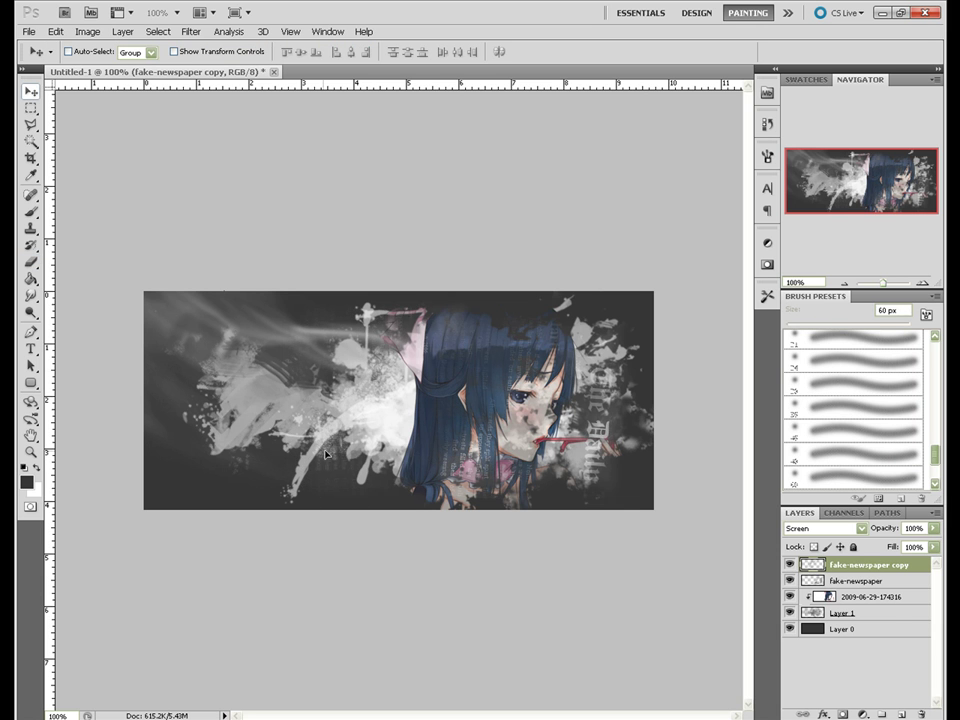
- Make a second newspaper copy and rotate it about 35.8°
{"action": "key", "text": "ctrl+j"}
{"action": "key", "text": "ctrl+t"}
{"action": "left_click_drag", "start_coordinate": [246, 182], "coordinate": [125, 410]}
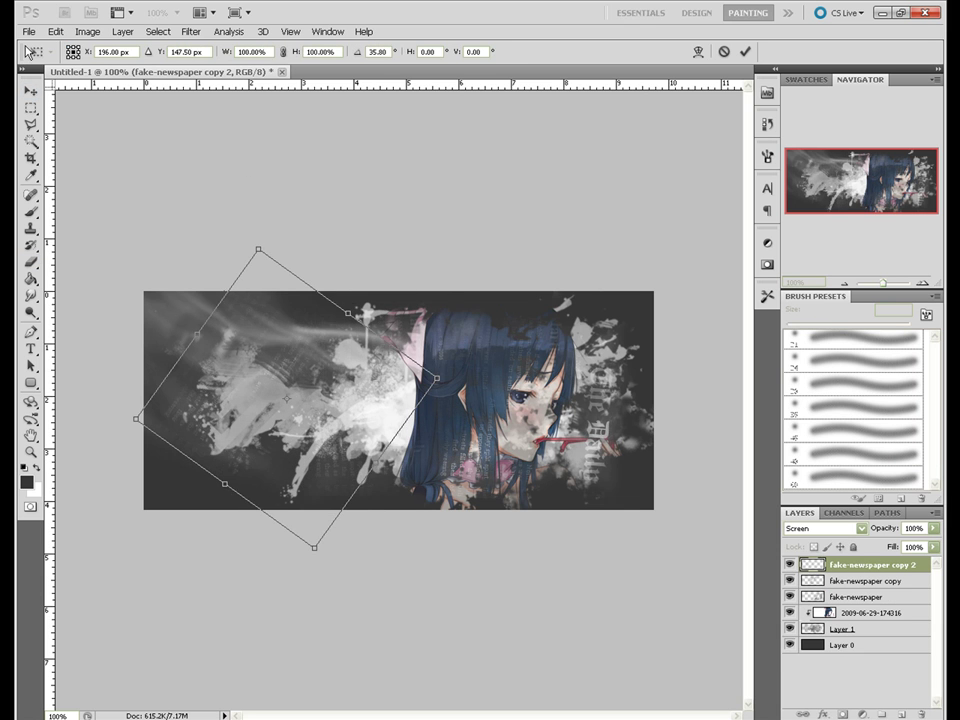
{"action": "key", "text": "v"}
{"action": "left_click", "coordinate": [424, 287]}
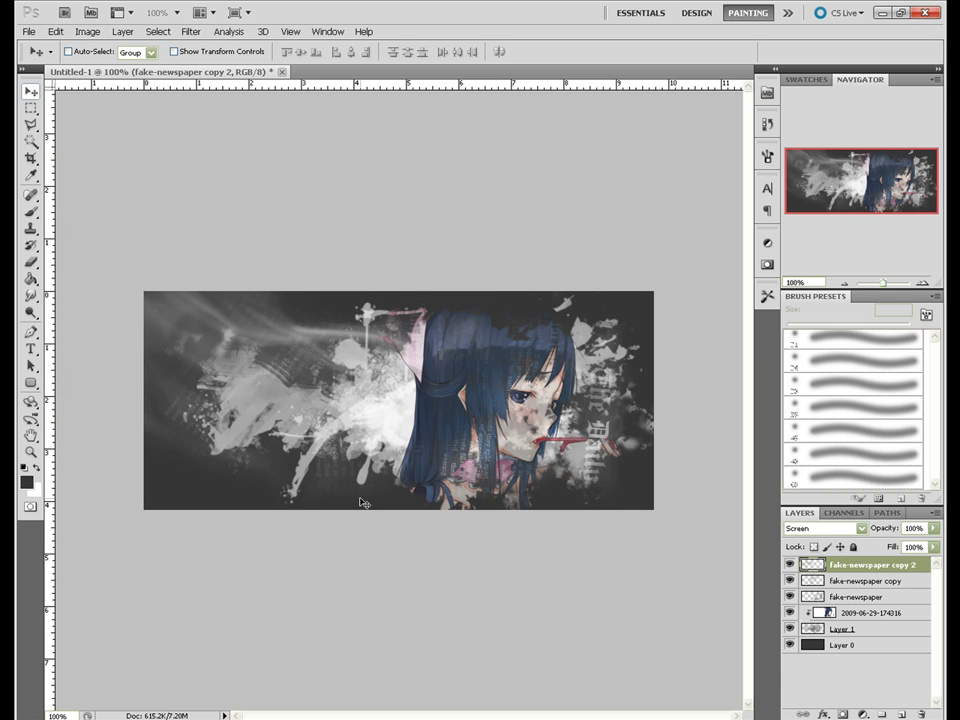
- Add a Gradient Map adjustment layer using a Noise gradient and adjust its roughness
{"action": "left_click", "coordinate": [122, 31]}
{"action": "left_click", "coordinate": [318, 321]}
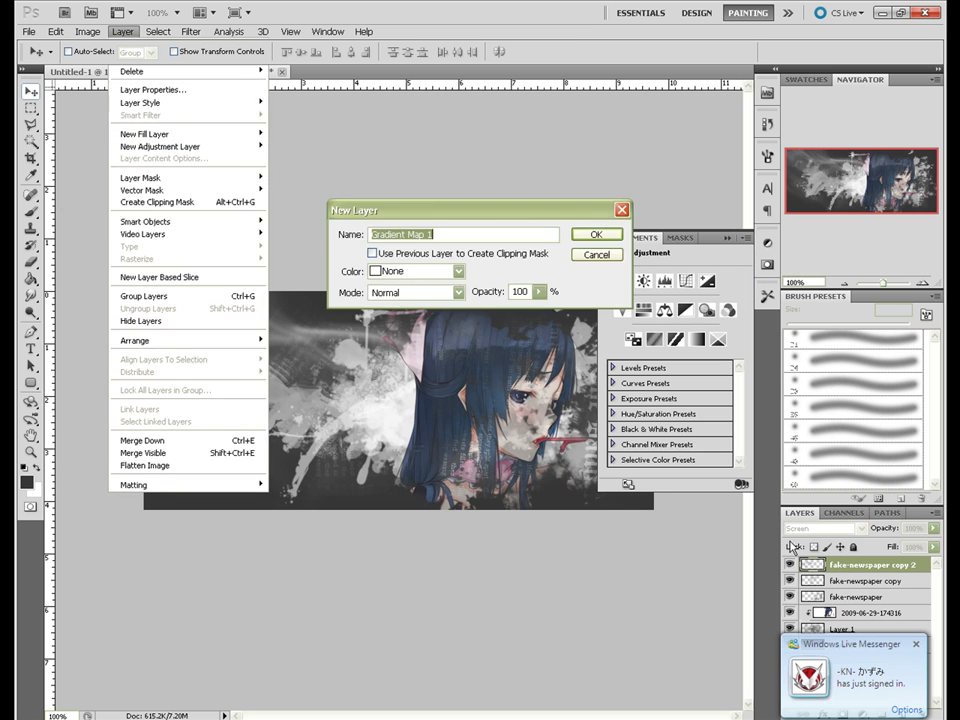
{"action": "key", "text": "Return"}
{"action": "left_click", "coordinate": [686, 282]}
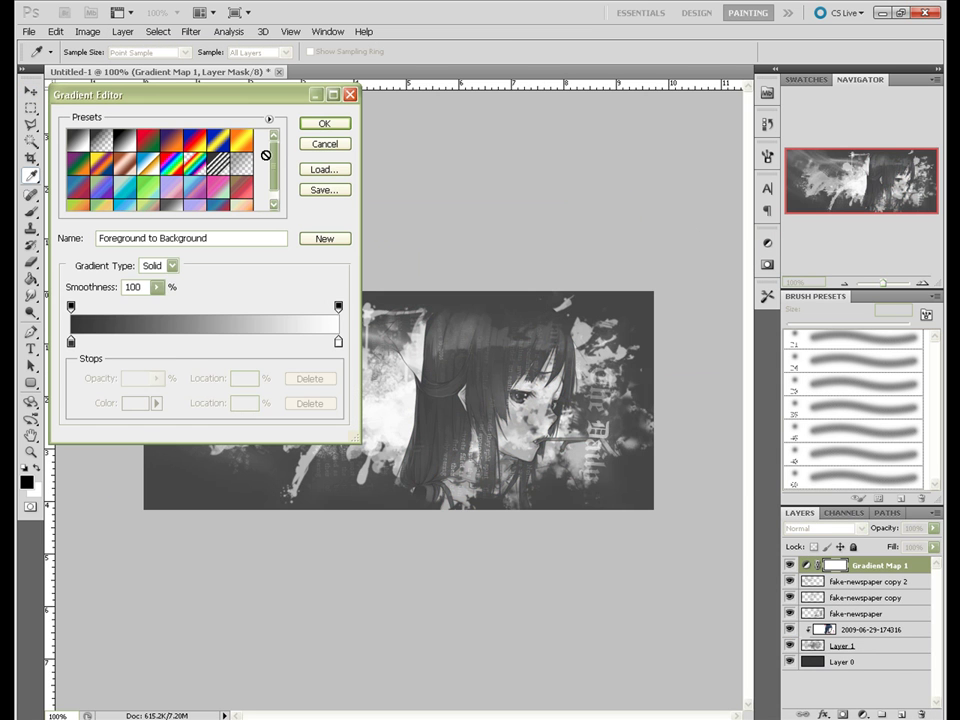
{"action": "left_click", "coordinate": [216, 203]}
{"action": "left_click", "coordinate": [172, 265]}
{"action": "left_click", "coordinate": [150, 281]}
{"action": "left_click", "coordinate": [172, 265]}
{"action": "left_click", "coordinate": [150, 291]}
{"action": "mouse_move", "coordinate": [159, 287]}
{"action": "left_mouse_down"}
{"action": "mouse_move", "coordinate": [153, 309]}
{"action": "mouse_move", "coordinate": [134, 306]}
{"action": "left_mouse_up"}
- Randomize the noise gradient until it turns purple-blue, save it as a preset, and accept
{"action": "left_click", "coordinate": [280, 397]}
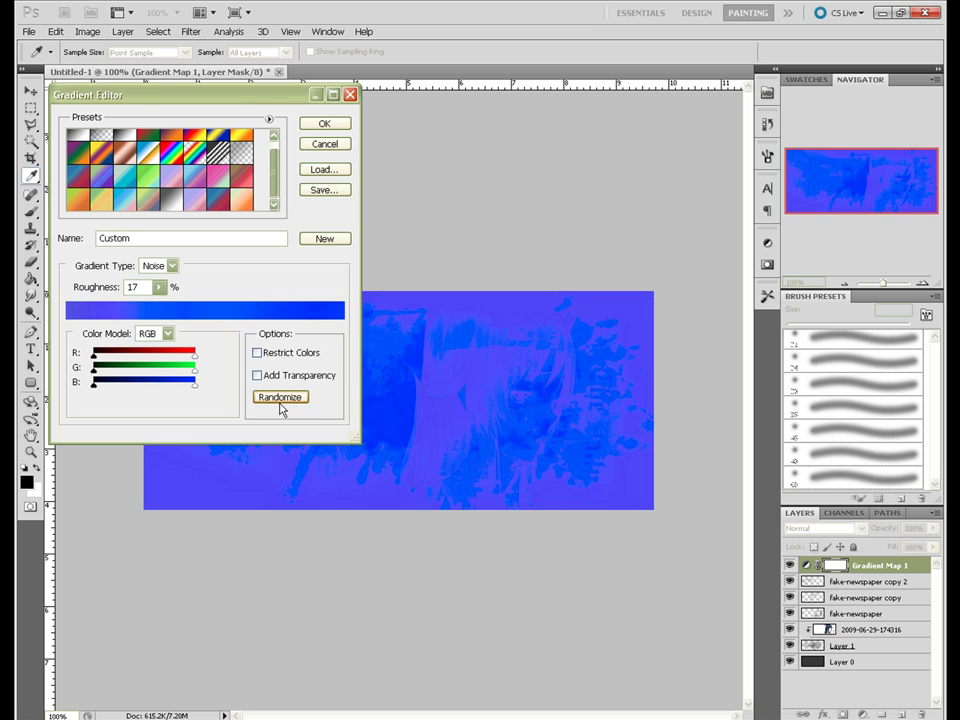
{"action": "left_click", "coordinate": [280, 397]}
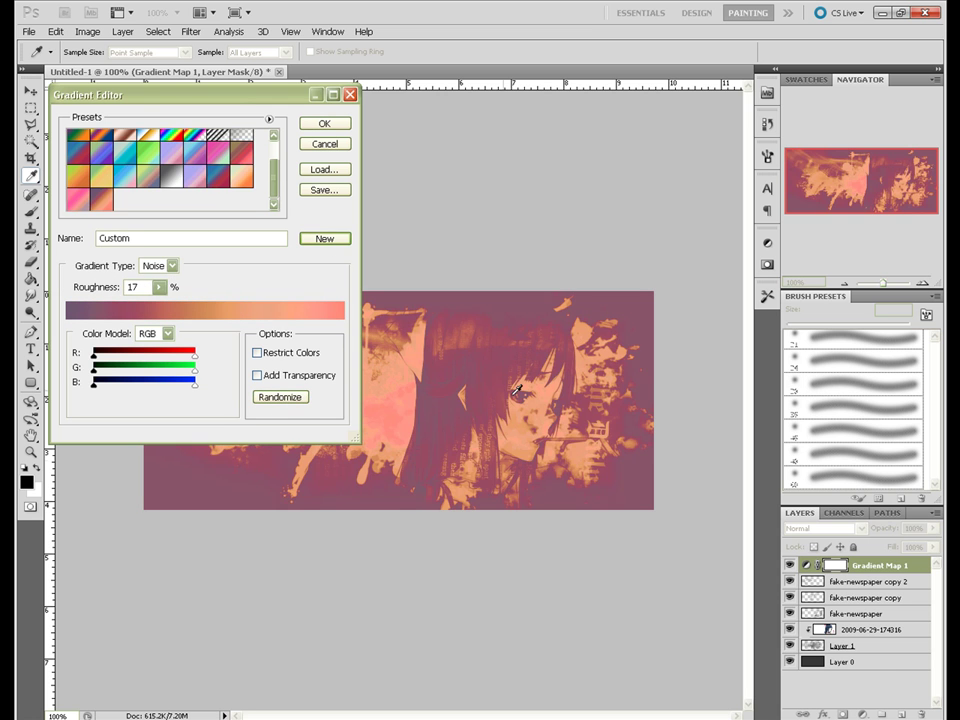
{"action": "left_click", "coordinate": [280, 397]}
{"action": "left_click", "coordinate": [280, 397]}
{"action": "left_click", "coordinate": [324, 238]}
{"action": "left_click", "coordinate": [280, 397]}
{"action": "left_click", "coordinate": [324, 123]}
- Set Gradient Map 1 to Soft Light and add a second Gradient Map layer
{"action": "key", "text": "v"}
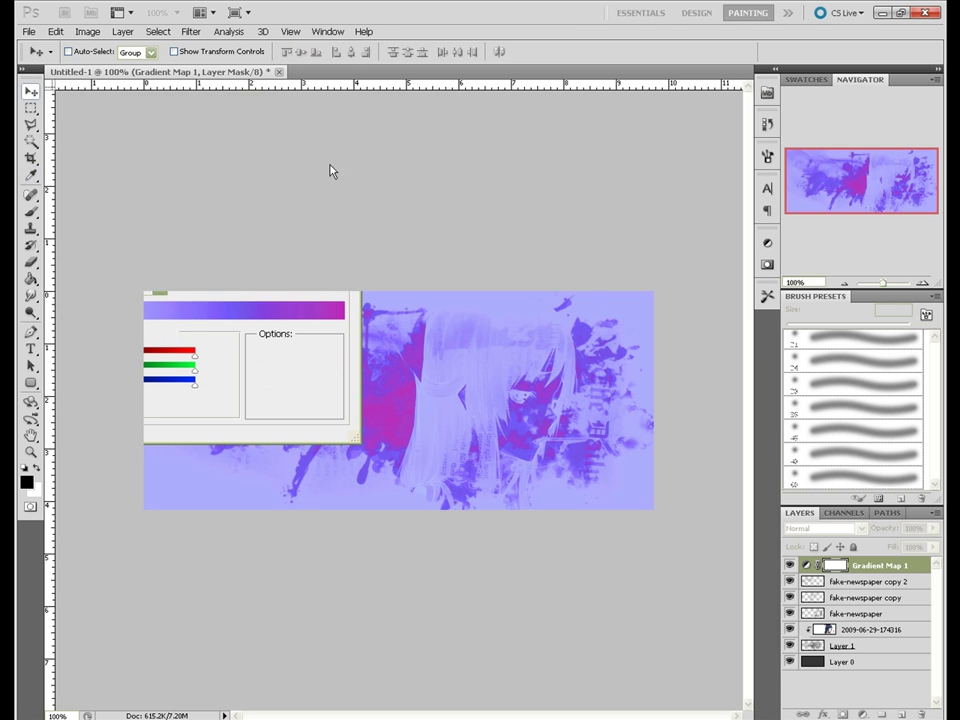
{"action": "left_click", "coordinate": [820, 528]}
{"action": "left_click", "coordinate": [810, 343]}
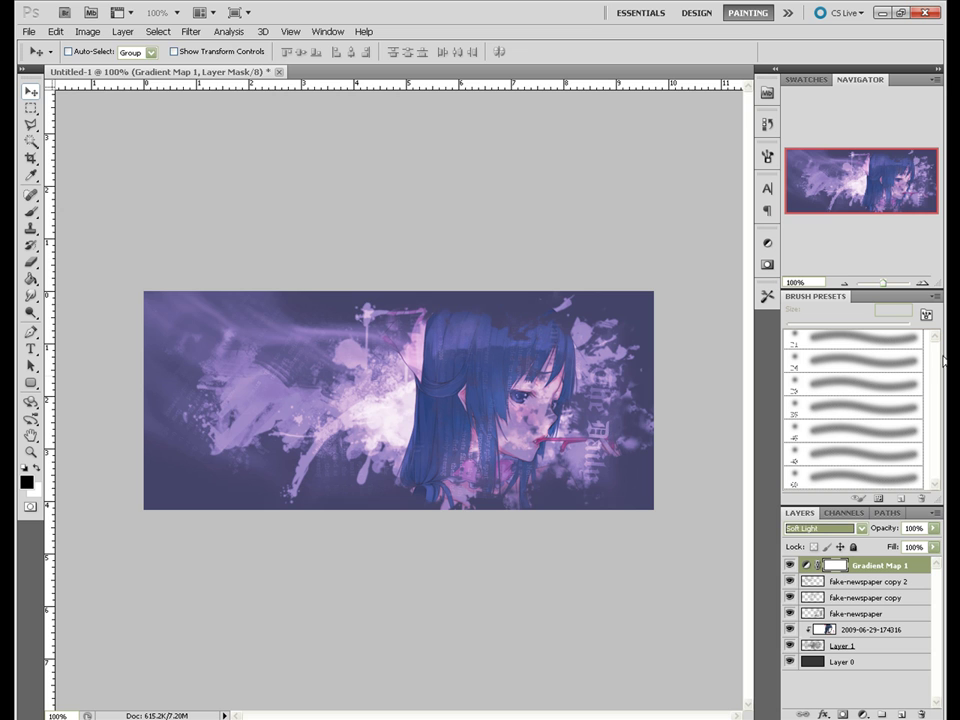
{"action": "left_click", "coordinate": [122, 31]}
{"action": "left_click", "coordinate": [317, 318]}
- Blend Gradient Map 2 in Screen mode at 26% opacity
{"action": "key", "text": "Return"}
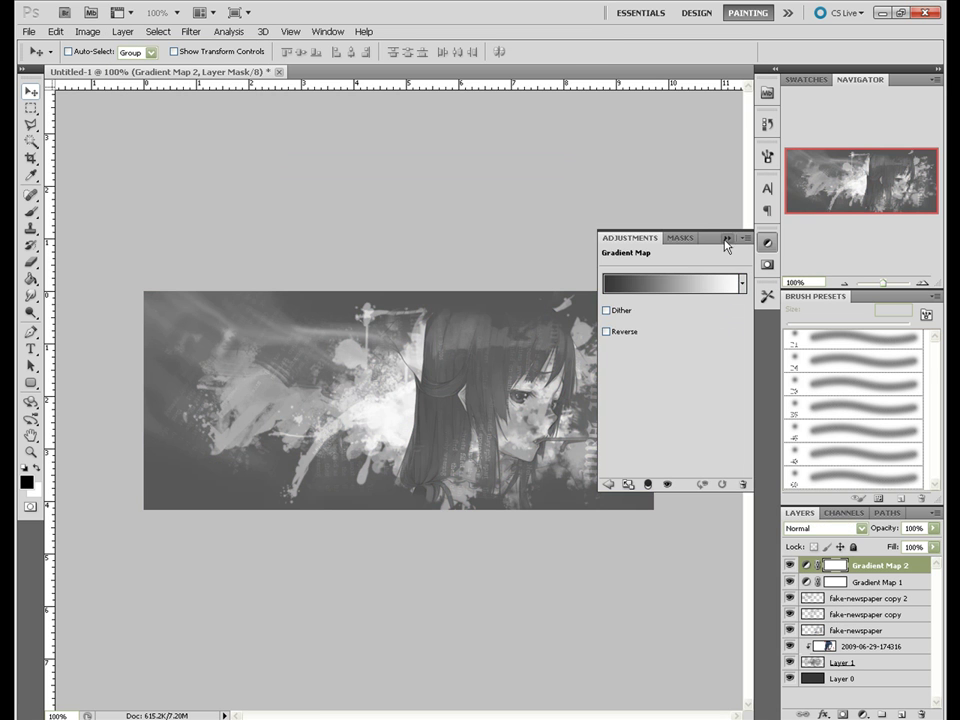
{"action": "left_click", "coordinate": [727, 240]}
{"action": "left_click_drag", "start_coordinate": [885, 528], "coordinate": [860, 528]}
{"action": "left_click", "coordinate": [820, 528]}
{"action": "left_click", "coordinate": [874, 516]}
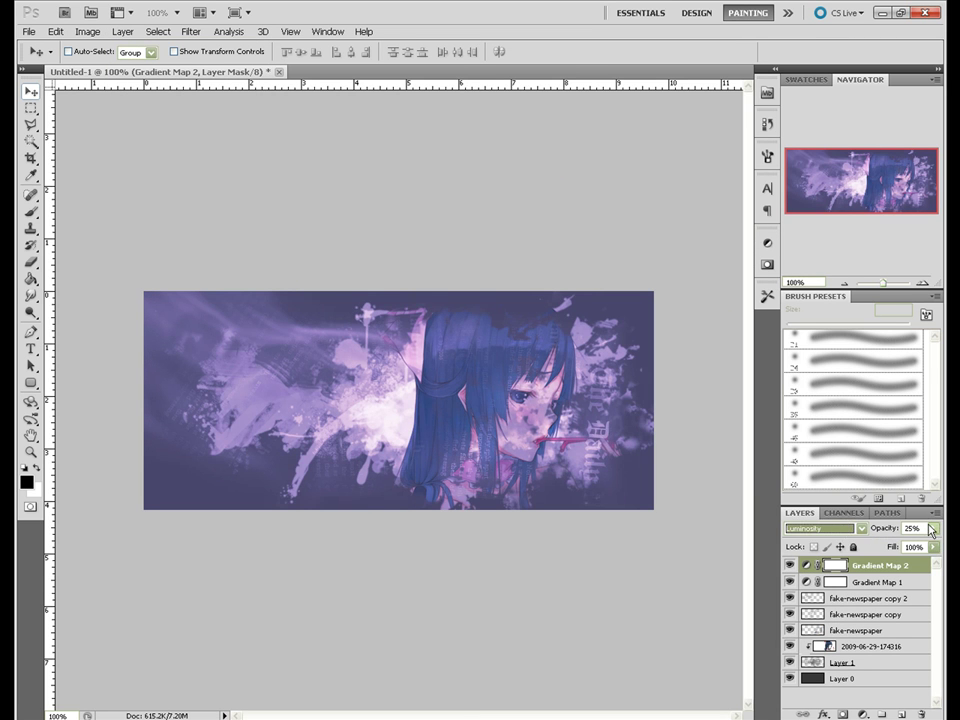
{"action": "left_click_drag", "start_coordinate": [931, 530], "coordinate": [945, 545]}
{"action": "left_click", "coordinate": [820, 528]}
{"action": "left_click", "coordinate": [836, 498]}
{"action": "key", "text": "Up"}
{"action": "key", "text": "Up"}
{"action": "key", "text": "Up"}
{"action": "key", "text": "Up"}
{"action": "key", "text": "Up"}
{"action": "key", "text": "Up"}
{"action": "key", "text": "Up"}
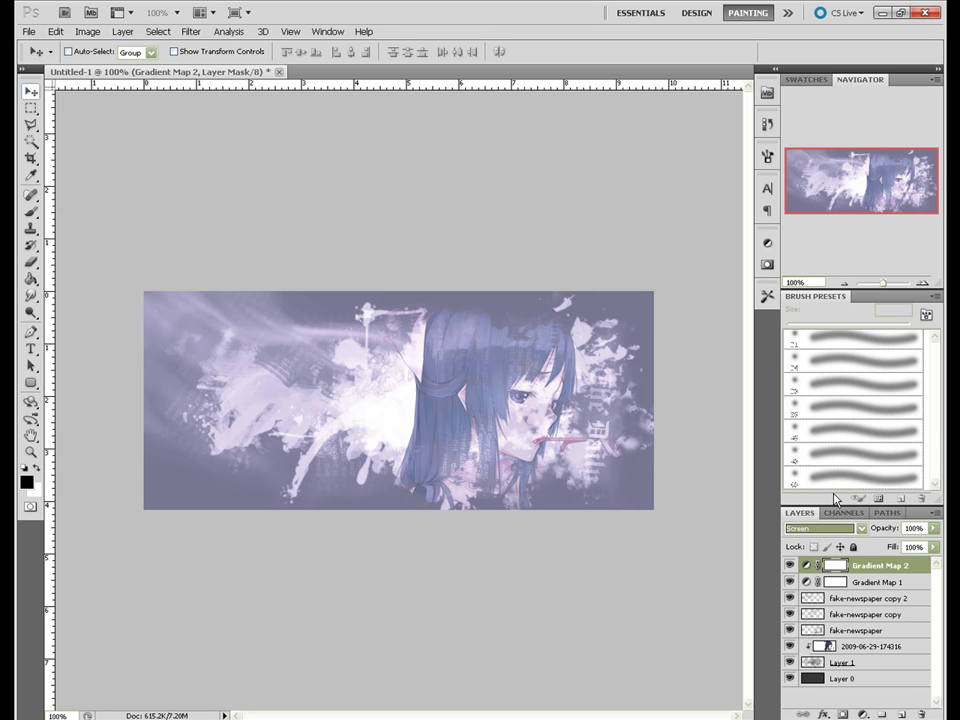
{"action": "left_click_drag", "start_coordinate": [892, 547], "coordinate": [880, 547]}
- Add Gradient Map 3 blended as Soft Light, then begin placing green_pink.png
{"action": "left_click", "coordinate": [122, 31]}
{"action": "mouse_move", "coordinate": [160, 177]}
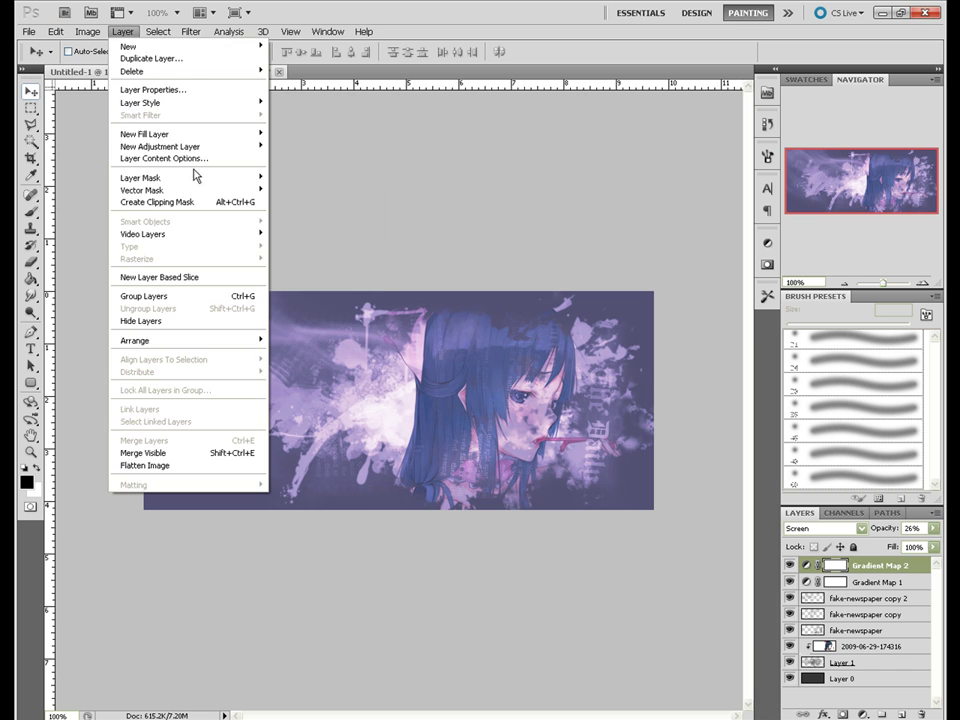
{"action": "left_click", "coordinate": [305, 320]}
{"action": "key", "text": "Return"}
{"action": "left_click", "coordinate": [672, 283]}
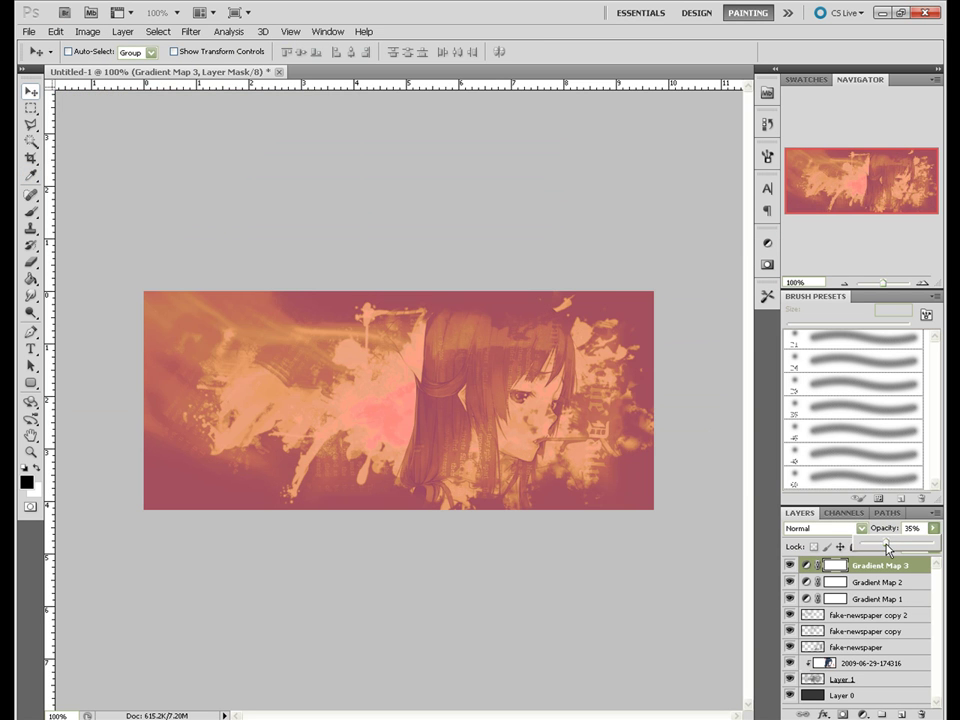
{"action": "left_click_drag", "start_coordinate": [887, 549], "coordinate": [890, 547]}
{"action": "left_click", "coordinate": [820, 528]}
{"action": "left_click", "coordinate": [817, 350]}
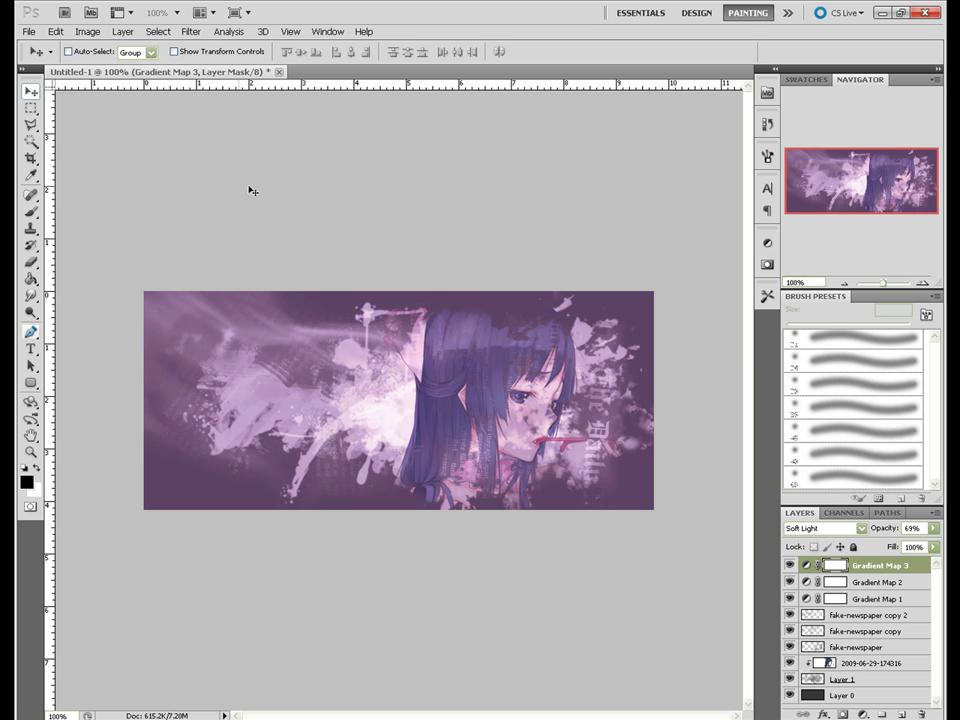
{"action": "left_click_drag", "start_coordinate": [251, 368], "coordinate": [407, 521]}
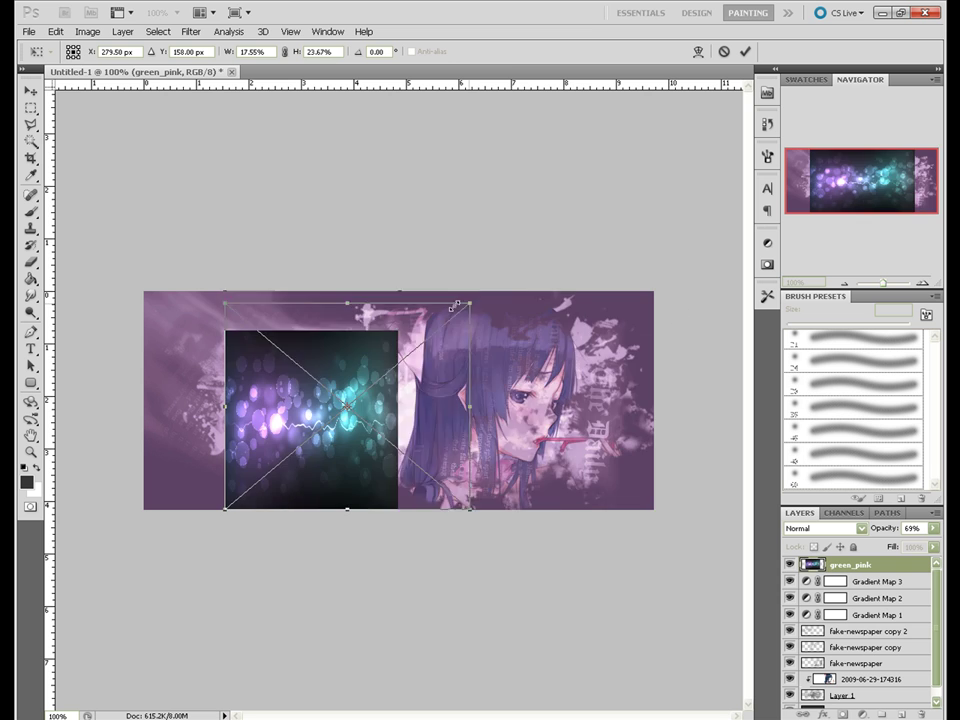
- Place the enlarged green_pink image and try blend modes, settling on Hard Light
{"action": "left_click_drag", "start_coordinate": [643, 237], "coordinate": [401, 373]}
{"action": "key", "text": "v"}
{"action": "left_click", "coordinate": [424, 281]}
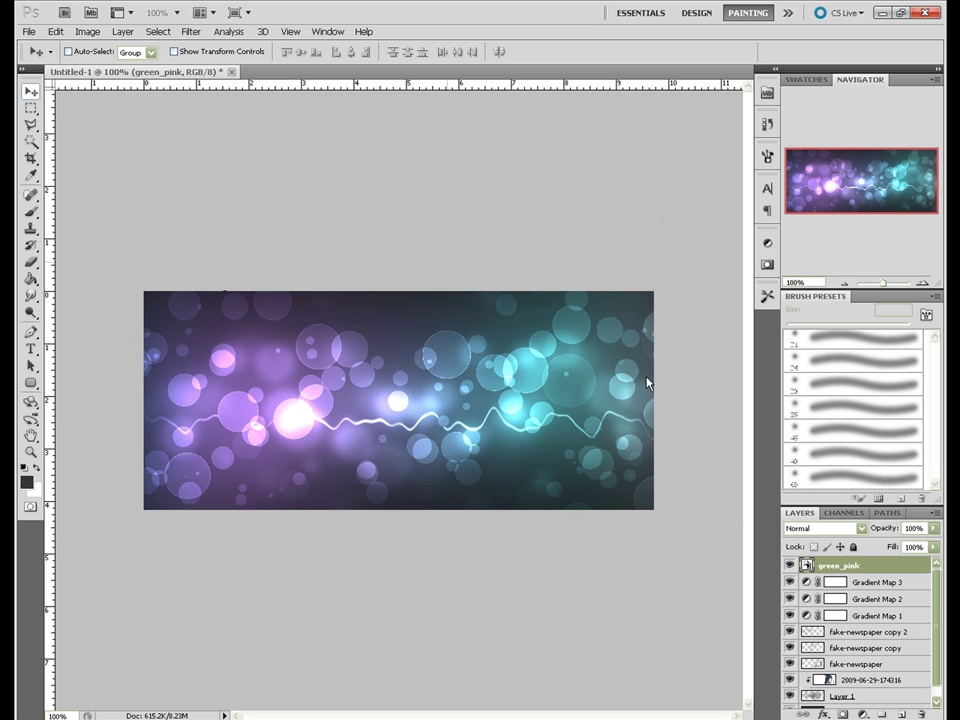
{"action": "key", "text": "shift+plus"}
{"action": "key", "text": "shift+plus"}
{"action": "key", "text": "shift+plus"}
{"action": "key", "text": "shift+plus"}
{"action": "key", "text": "shift+plus"}
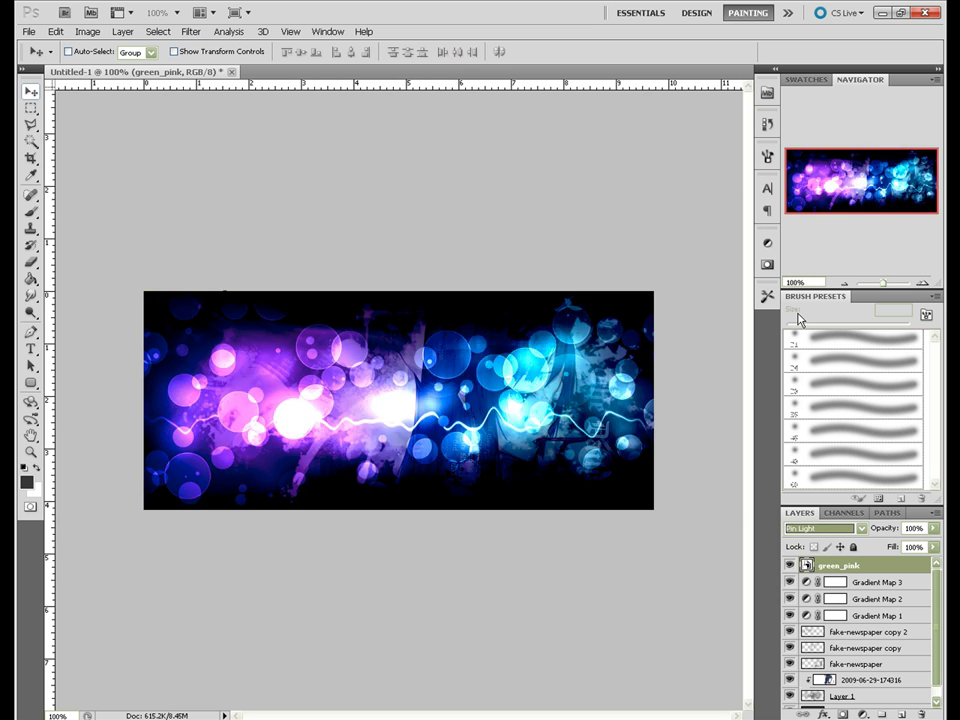
{"action": "key", "text": "shift+plus"}
{"action": "key", "text": "shift+plus"}
{"action": "key", "text": "shift+minus"}
{"action": "key", "text": "shift+minus"}
{"action": "key", "text": "shift+minus"}
{"action": "key", "text": "shift+minus"}
{"action": "key", "text": "shift+minus"}
{"action": "key", "text": "shift+minus"}
{"action": "key", "text": "shift+minus"}
{"action": "key", "text": "shift+minus"}
{"action": "key", "text": "shift+minus"}
{"action": "key", "text": "shift+minus"}
{"action": "key", "text": "shift+minus"}
{"action": "key", "text": "shift+minus"}
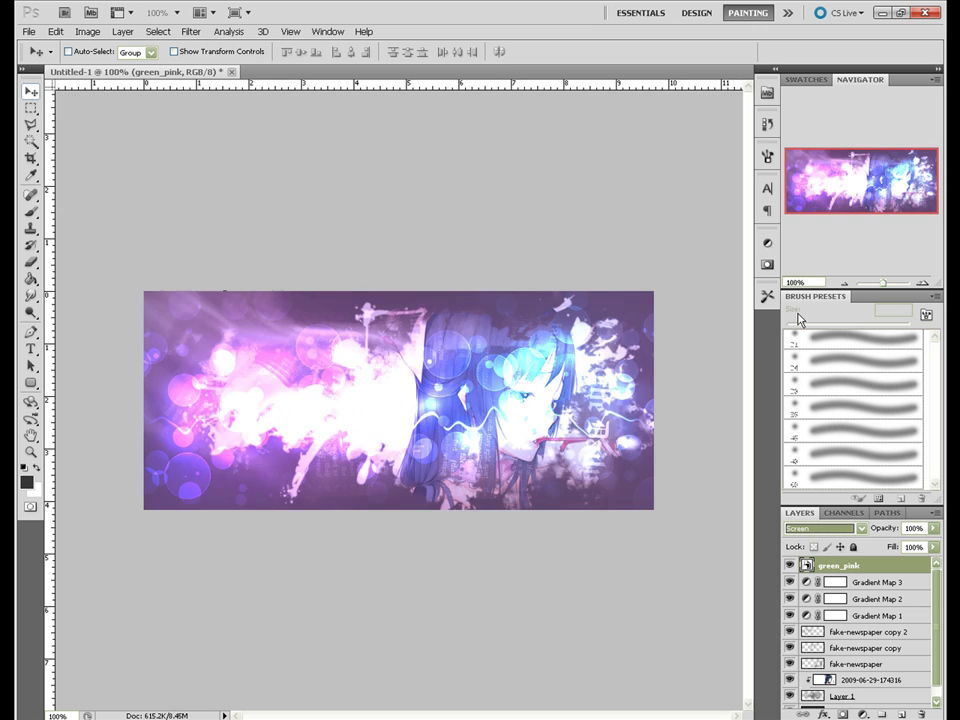
{"action": "key", "text": "shift+minus"}
{"action": "key", "text": "shift+minus"}
{"action": "key", "text": "shift+minus"}
{"action": "key", "text": "shift+minus"}
{"action": "left_click", "coordinate": [820, 528]}
{"action": "left_click", "coordinate": [805, 360]}
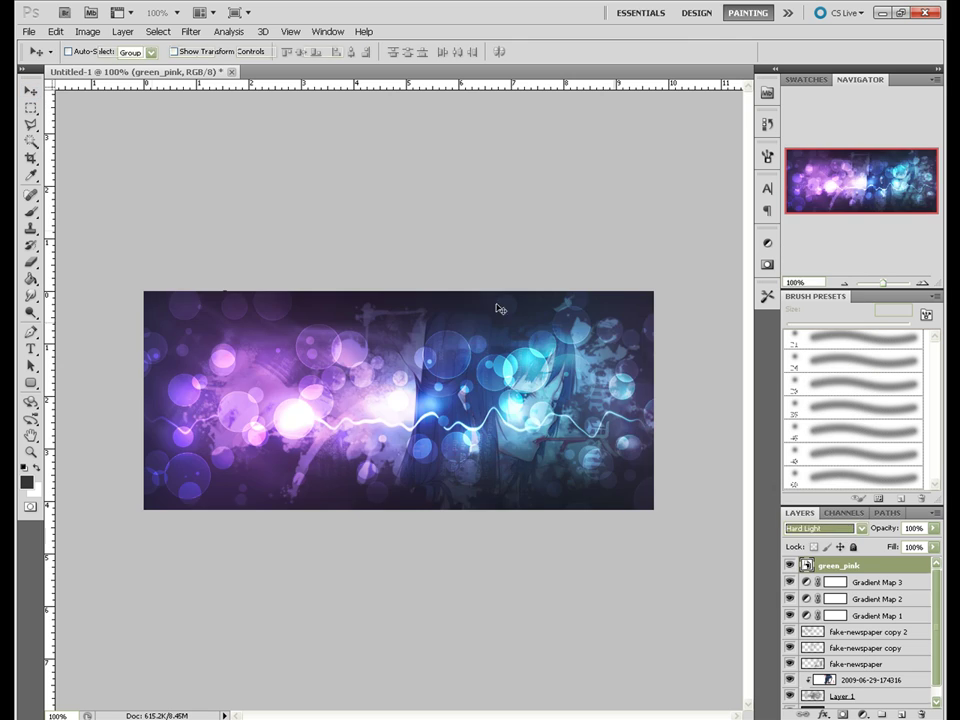
- Move the green_pink image right and down and rotate it about -34°
{"action": "key", "text": "ctrl+t"}
{"action": "left_click_drag", "start_coordinate": [117, 397], "coordinate": [281, 443]}
{"action": "left_click", "coordinate": [56, 31]}
{"action": "left_click_drag", "start_coordinate": [196, 80], "coordinate": [89, 206]}
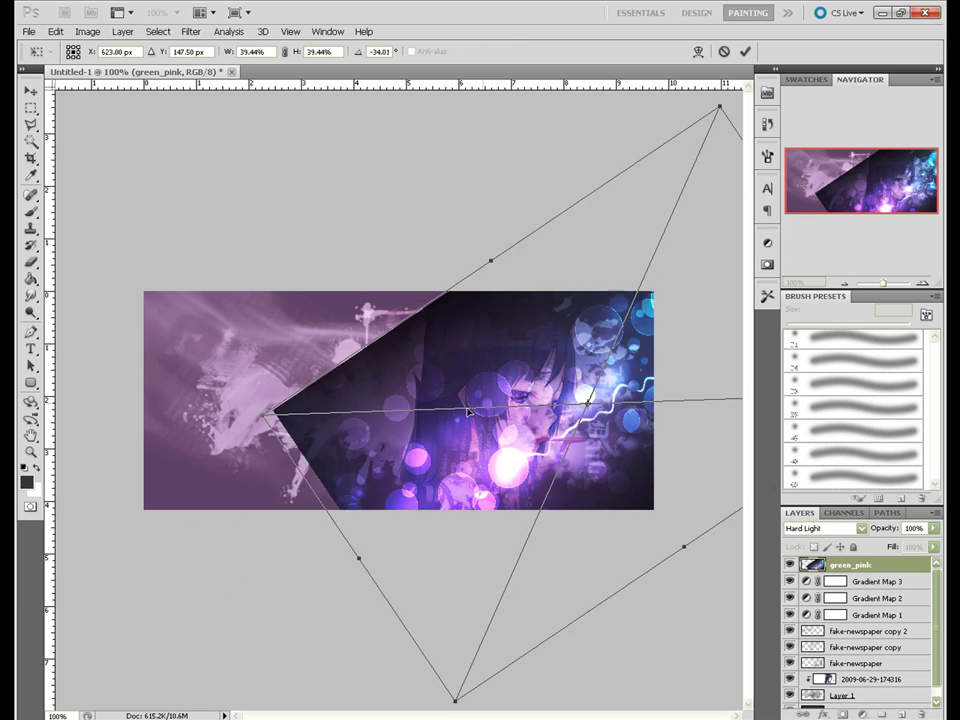
{"action": "key", "text": "v"}
{"action": "left_click", "coordinate": [420, 281]}
- Move green_pink below the fake-newspaper layers, blend it Soft Light, and rasterize it
{"action": "left_click_drag", "start_coordinate": [840, 565], "coordinate": [858, 657]}
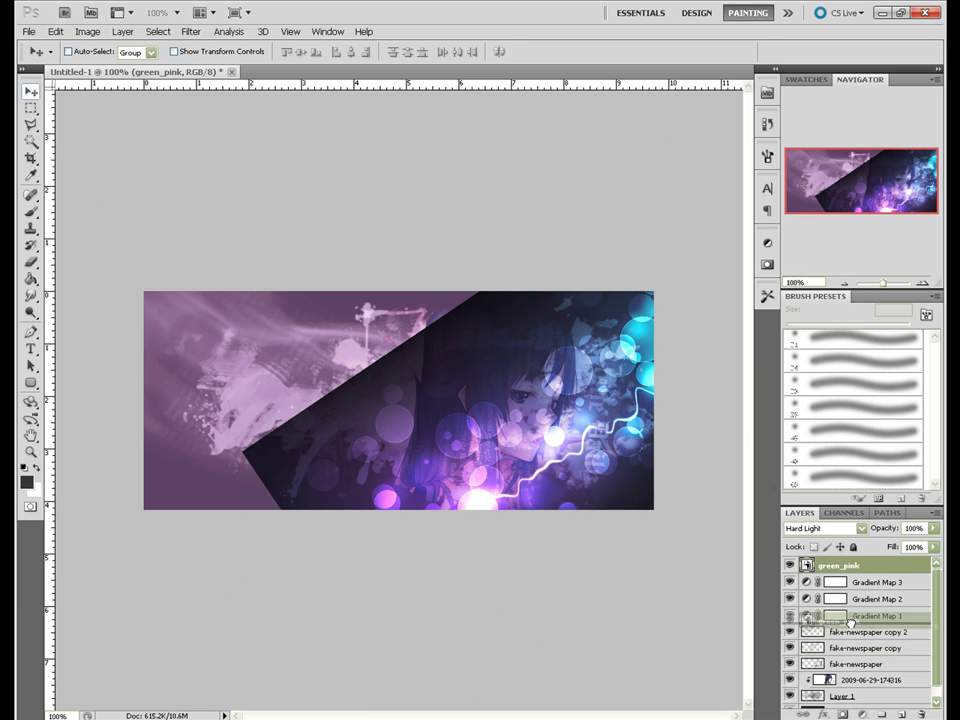
{"action": "left_click", "coordinate": [820, 528]}
{"action": "left_click", "coordinate": [826, 282]}
{"action": "left_click", "coordinate": [820, 528]}
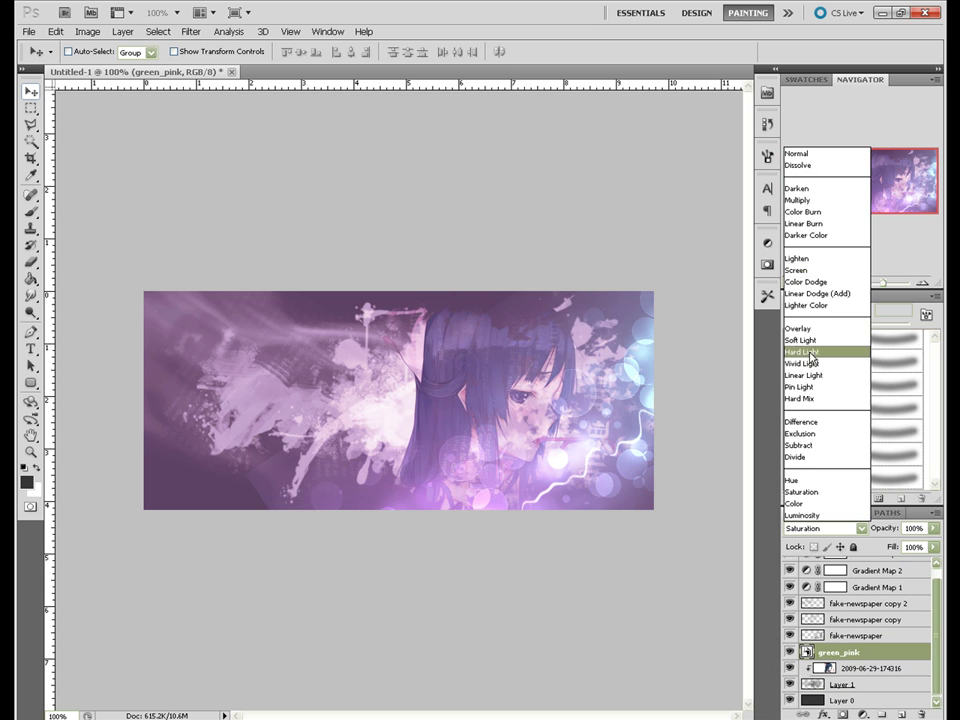
{"action": "left_click", "coordinate": [814, 347]}
{"action": "key", "text": "e"}
{"action": "left_click", "coordinate": [470, 305]}
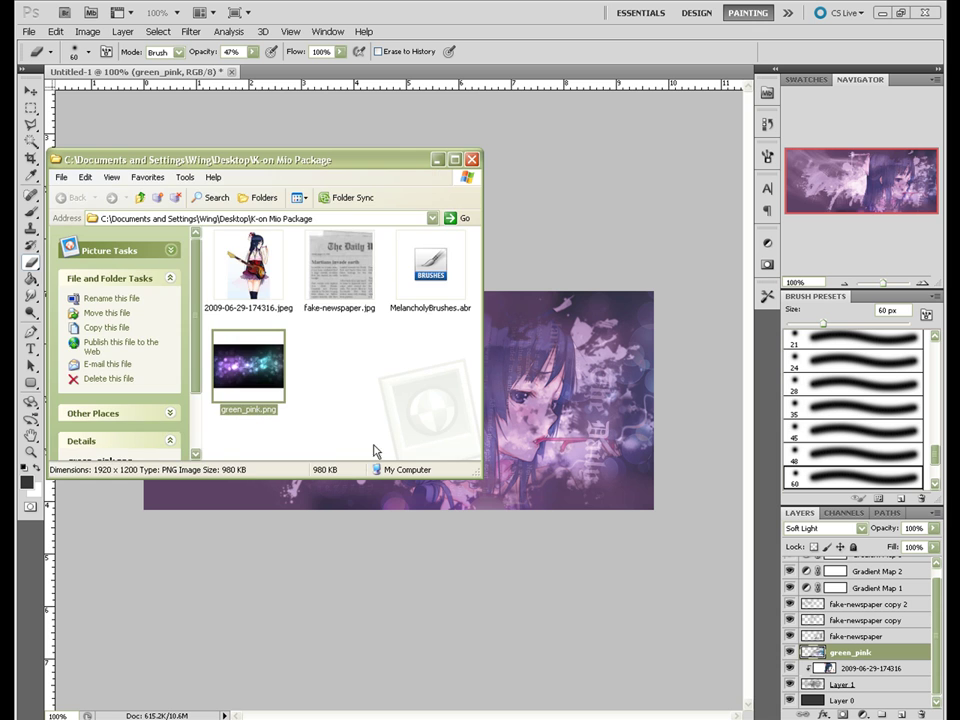
- Load the MelancholyBrushes.abr brush set into Photoshop from Explorer
{"action": "double_click", "coordinate": [430, 262]}
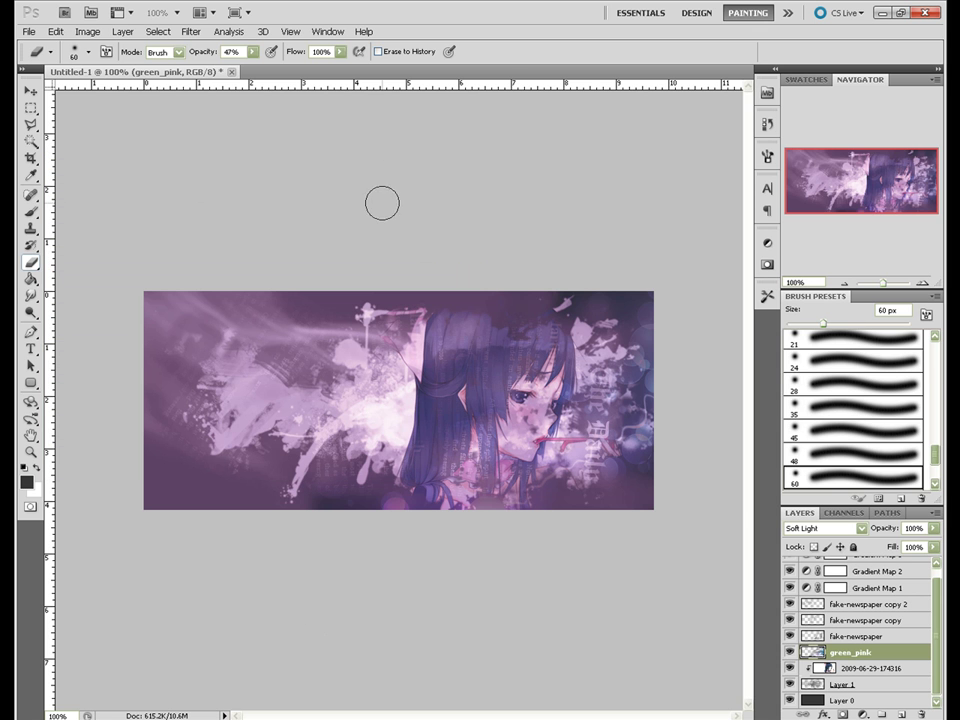
- Set green_pink's blend mode to Divide and move it below Layer 1
{"action": "key", "text": "v"}
{"action": "left_click", "coordinate": [820, 528]}
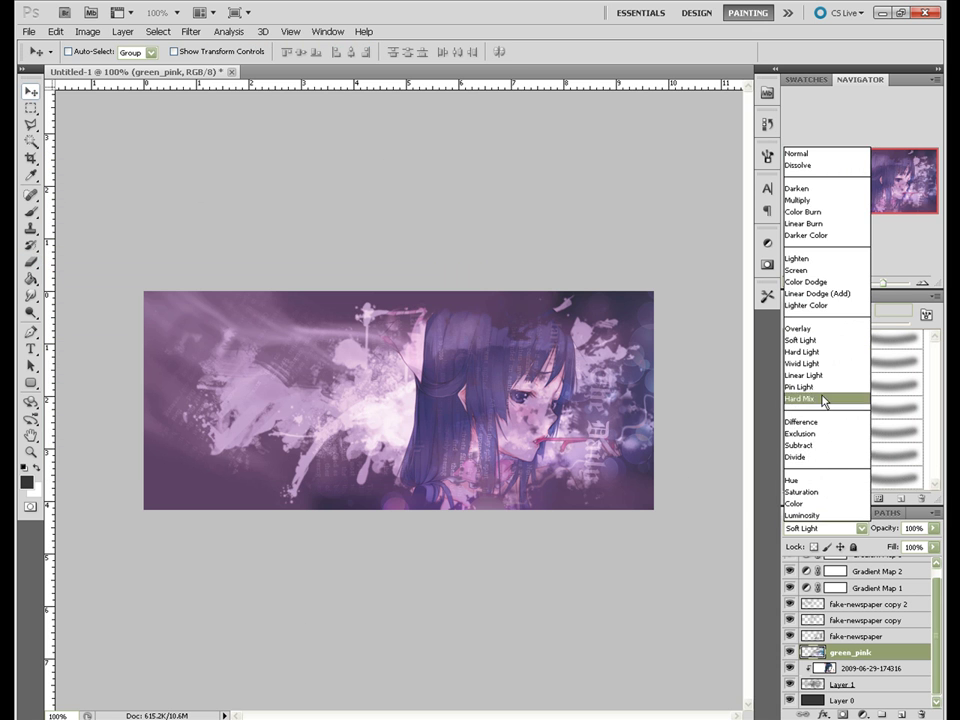
{"action": "left_click", "coordinate": [825, 399]}
{"action": "key", "text": "Down"}
{"action": "key", "text": "Down"}
{"action": "key", "text": "Down"}
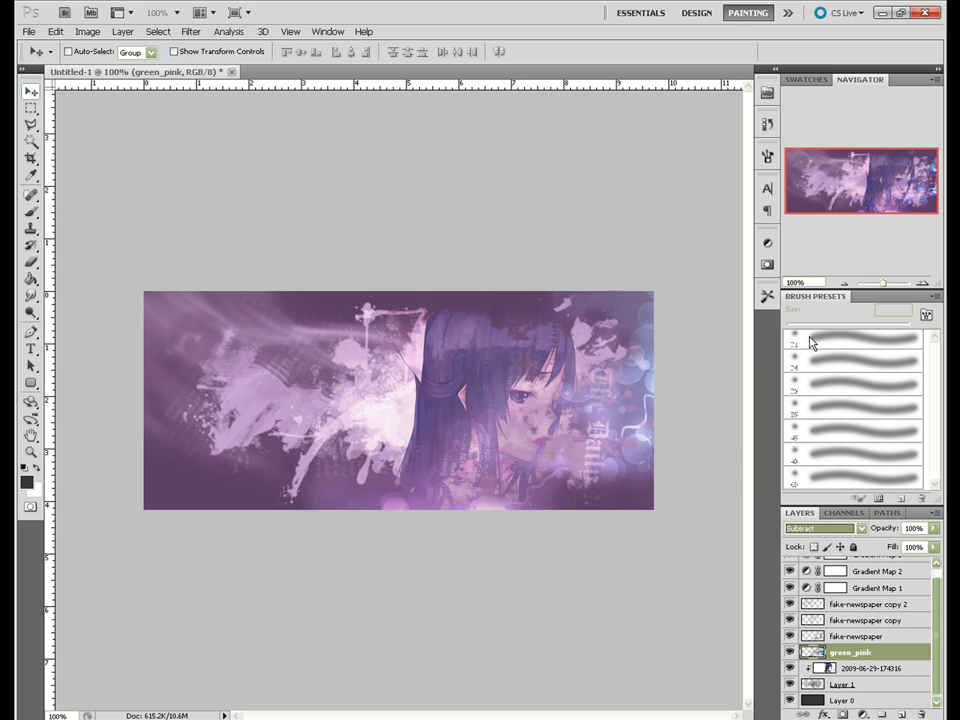
{"action": "key", "text": "Down"}
{"action": "key", "text": "Down"}
{"action": "key", "text": "Down"}
{"action": "key", "text": "Up"}
{"action": "key", "text": "Up"}
{"action": "key", "text": "Up"}
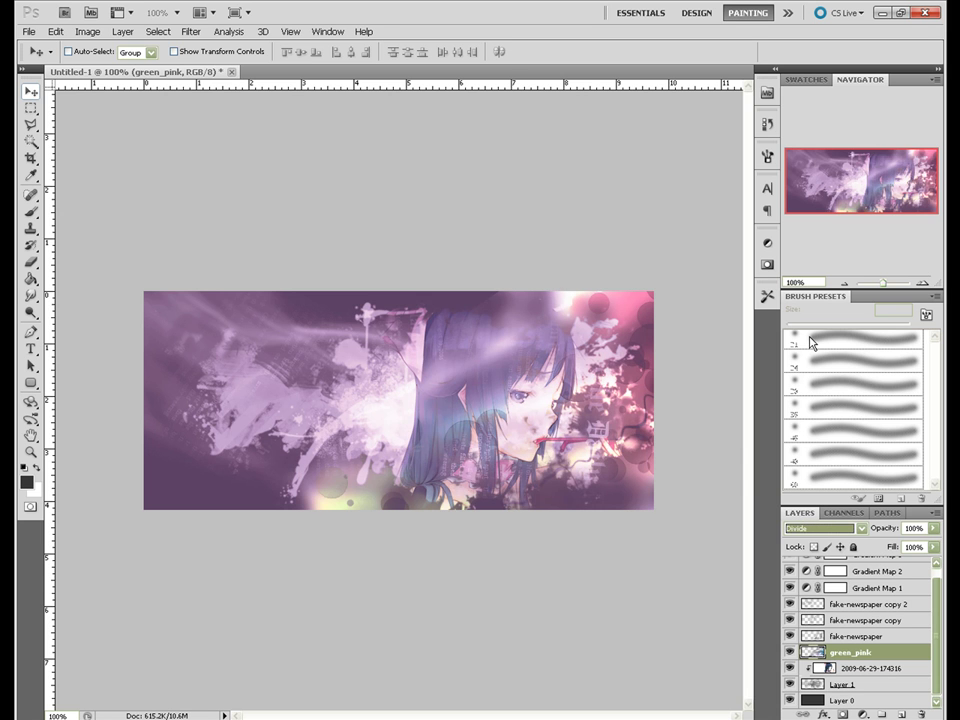
{"action": "left_click_drag", "start_coordinate": [848, 648], "coordinate": [848, 692]}
{"action": "key", "text": "e"}
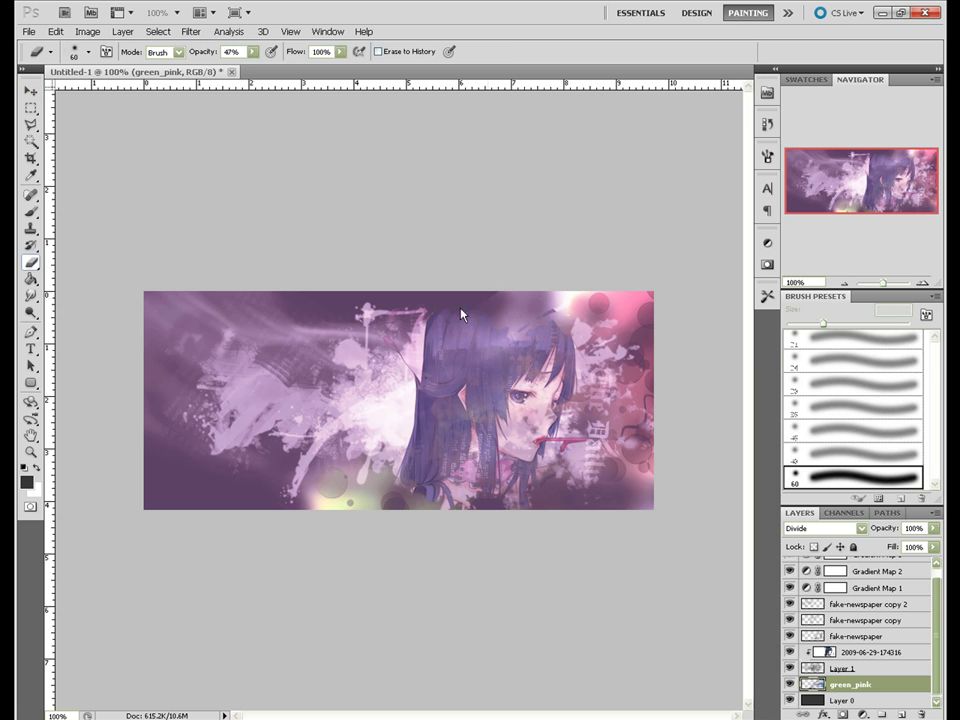
{"action": "key", "text": "v"}
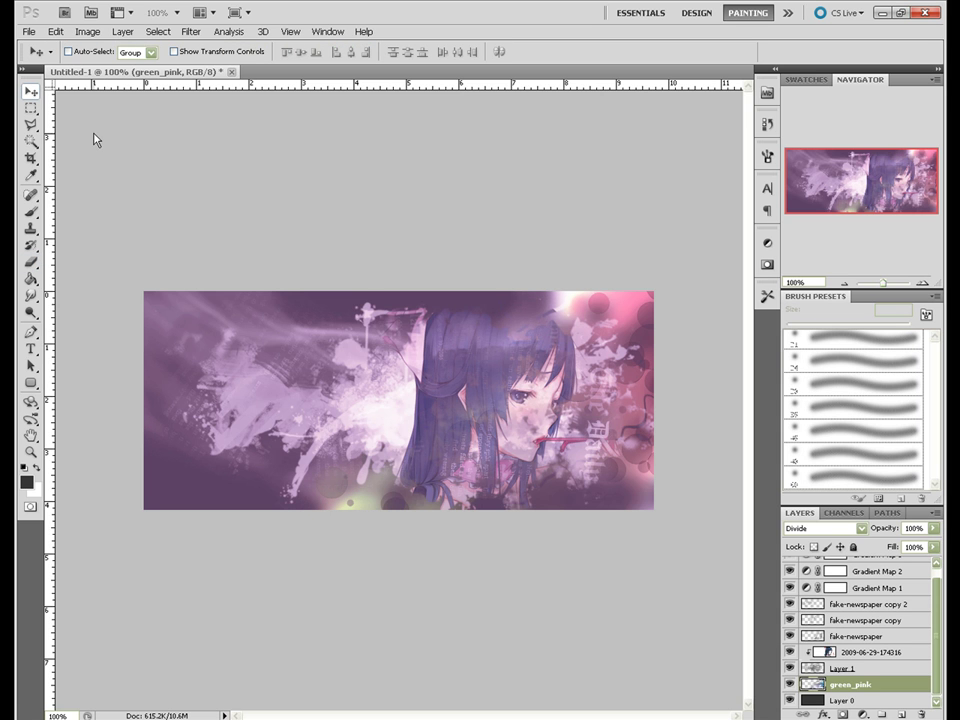
- Add two vertical and two horizontal guides dividing the banner around the girl
{"action": "key", "text": "t"}
{"action": "left_click", "coordinate": [177, 368]}
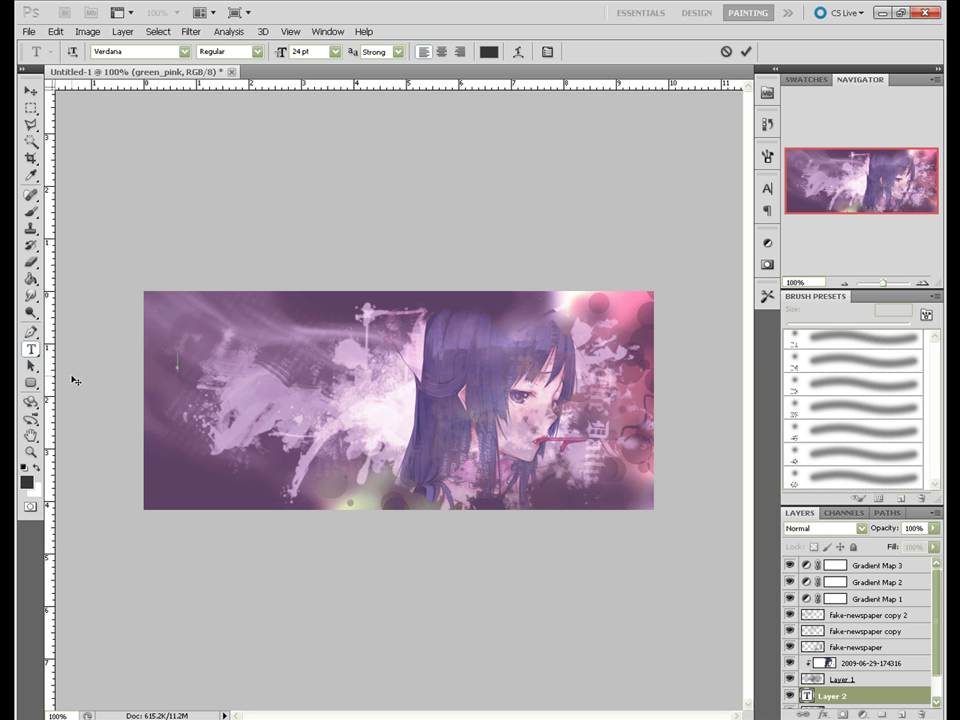
{"action": "left_click_drag", "start_coordinate": [50, 388], "coordinate": [273, 380]}
{"action": "left_click_drag", "start_coordinate": [50, 360], "coordinate": [561, 340]}
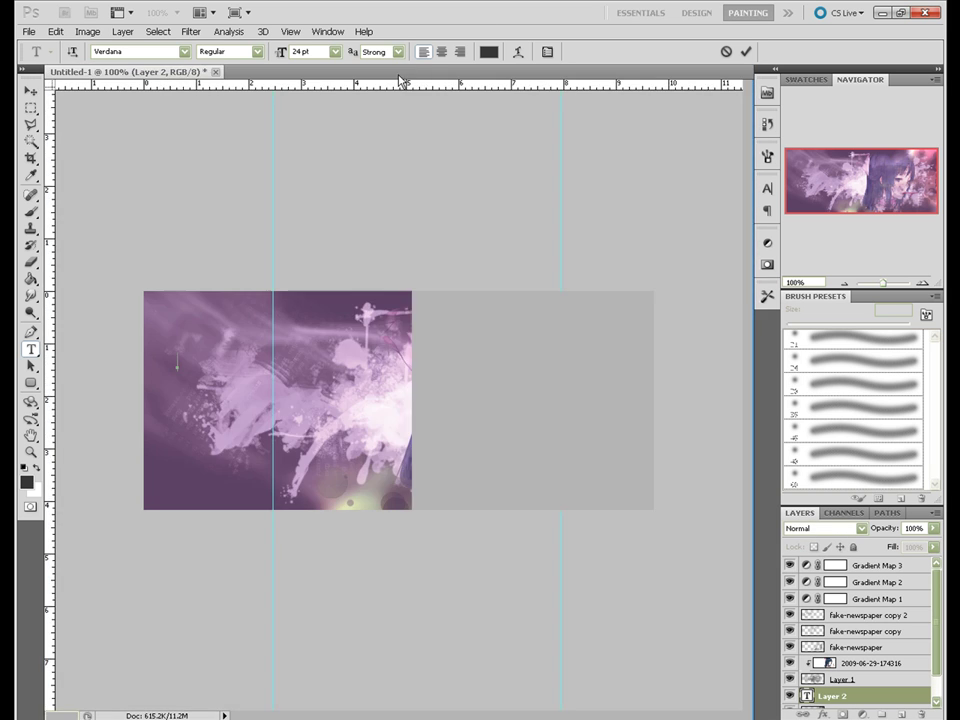
{"action": "left_click_drag", "start_coordinate": [400, 83], "coordinate": [180, 368]}
{"action": "left_click_drag", "start_coordinate": [364, 83], "coordinate": [340, 427]}
{"action": "left_click_drag", "start_coordinate": [832, 696], "coordinate": [832, 565]}
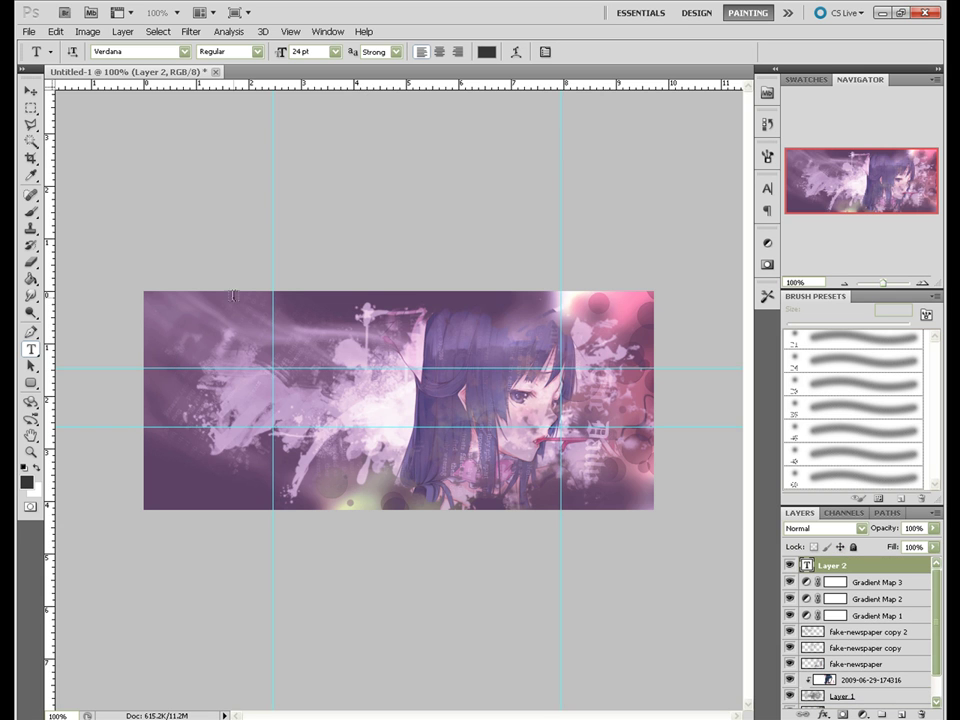
- Switch the marquee to elliptical and delete the empty Layer 2 type layer
{"action": "left_click", "coordinate": [31, 107]}
{"action": "left_click", "coordinate": [105, 118]}
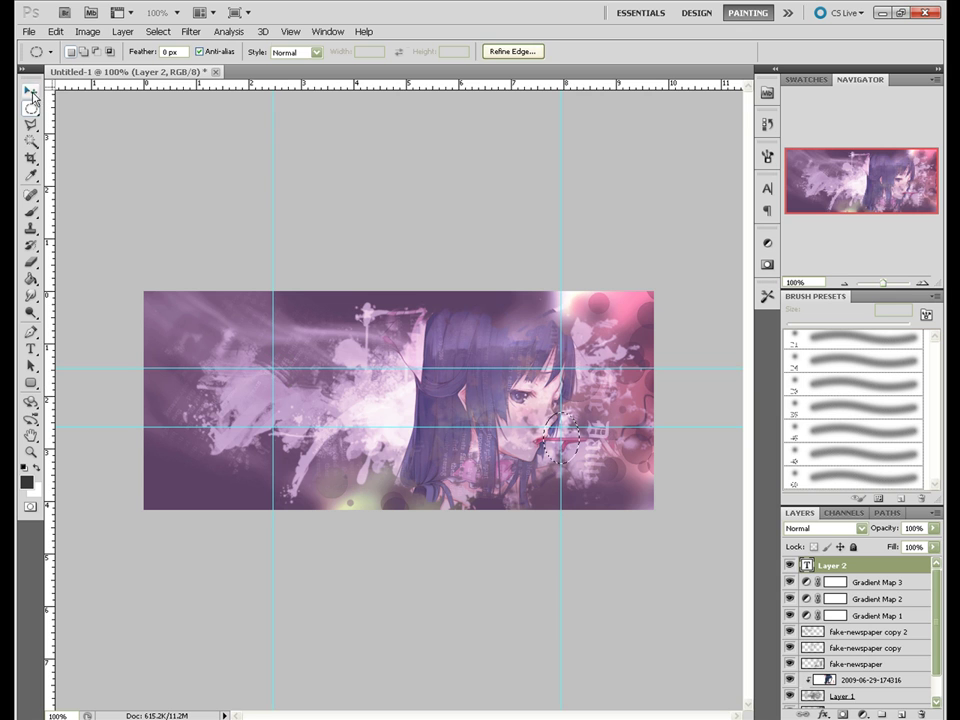
{"action": "key", "text": "v"}
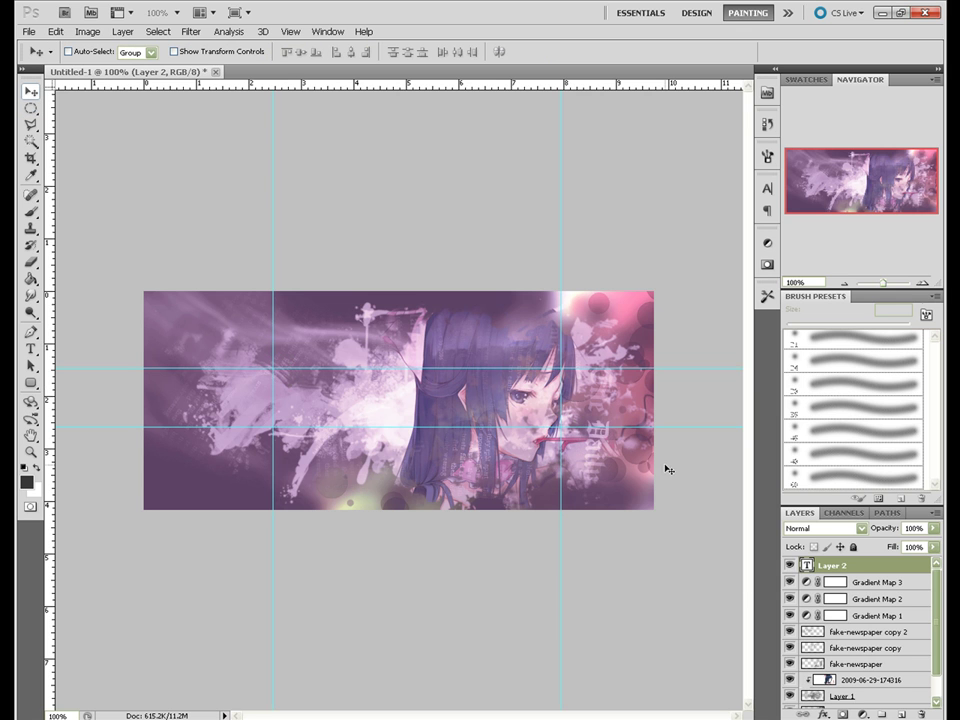
{"action": "key", "text": "Delete"}
- Type 'Mio AKIYAMA' in Verdana at the banner's upper left
{"action": "key", "text": "t"}
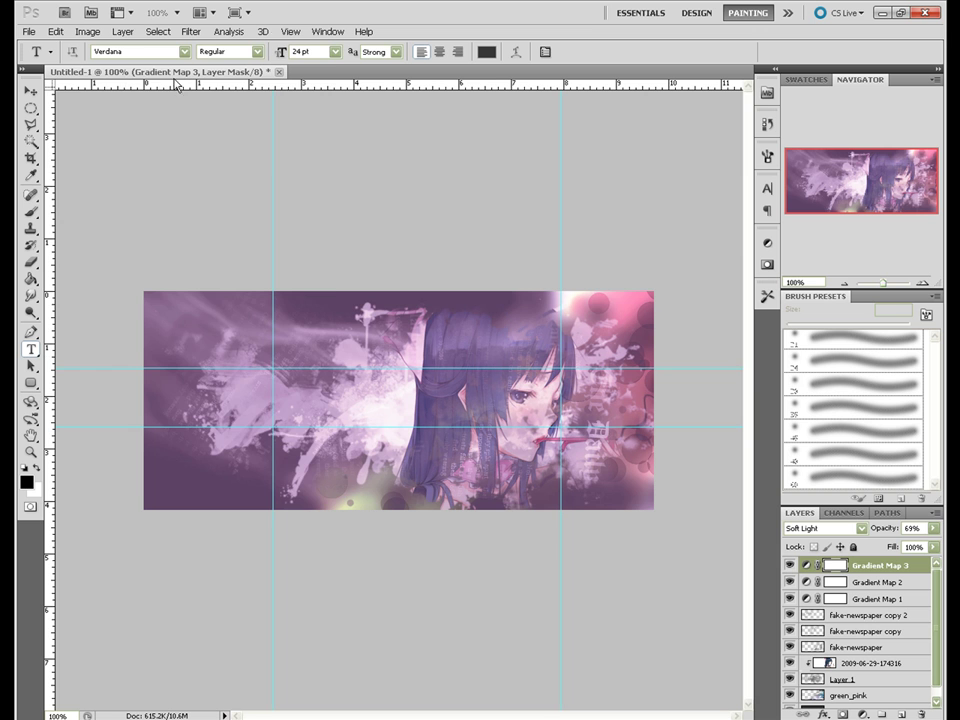
{"action": "left_click", "coordinate": [184, 51]}
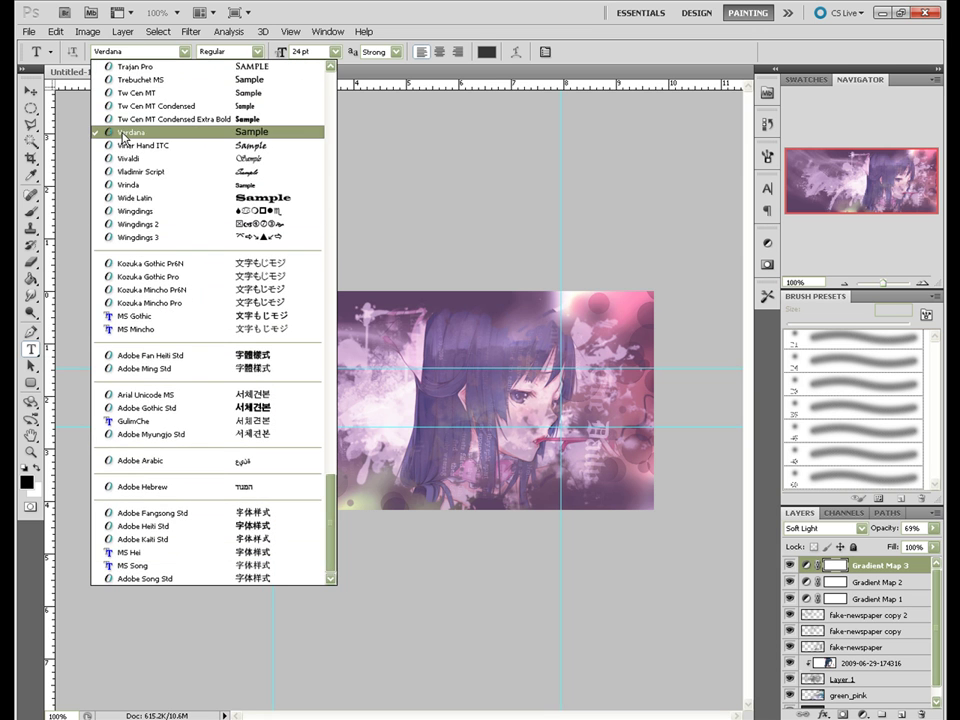
{"action": "left_click", "coordinate": [124, 132]}
{"action": "left_click", "coordinate": [193, 346]}
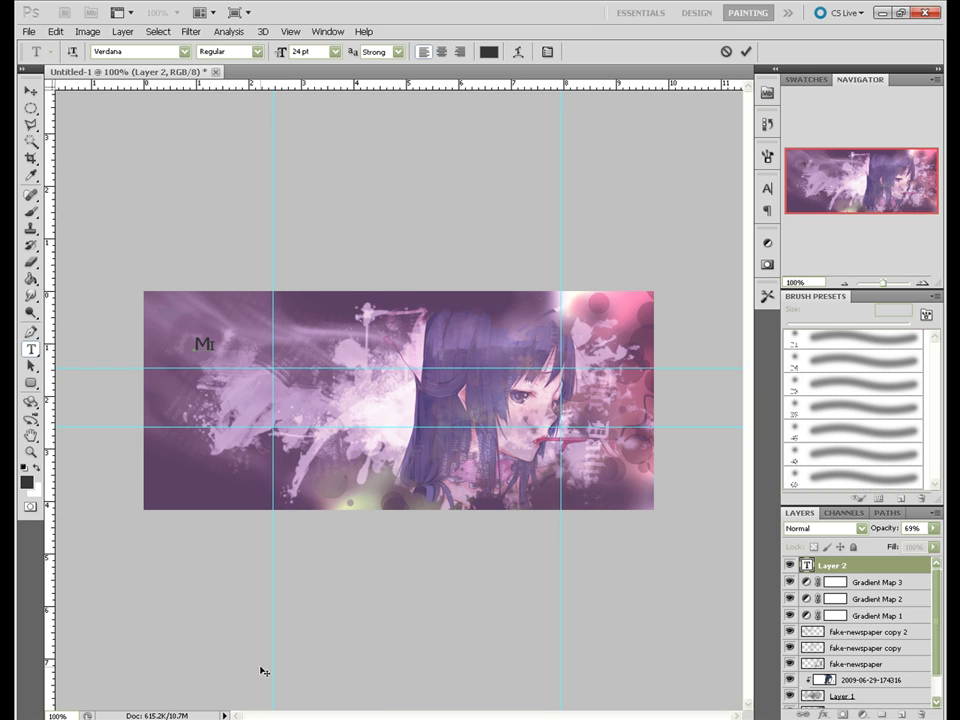
{"action": "type", "text": "c"}
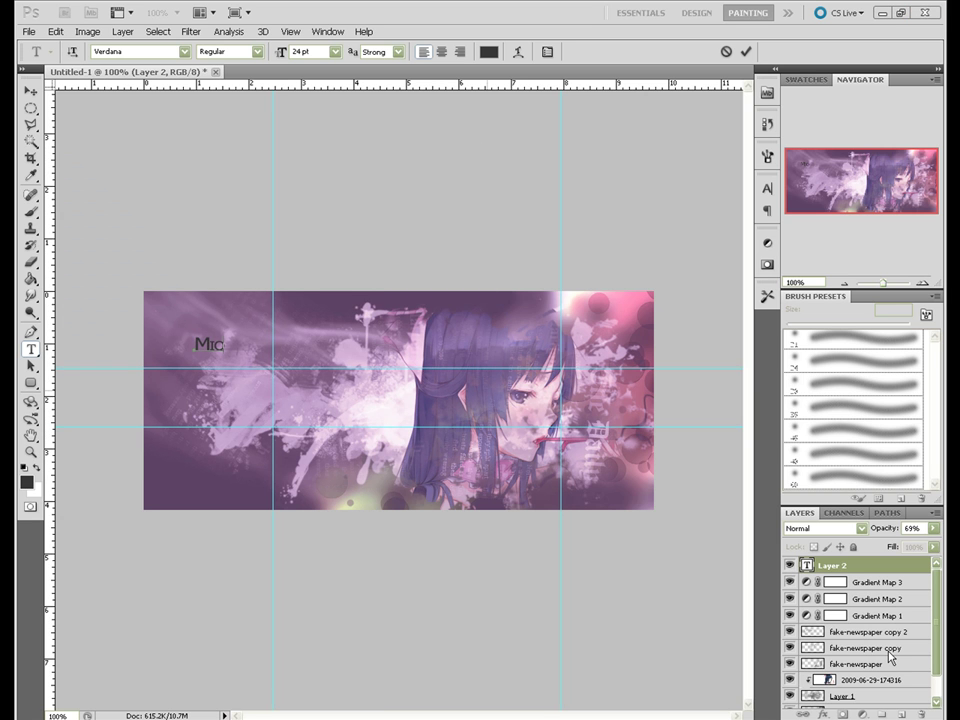
{"action": "key", "text": "BackSpace"}
{"action": "type", "text": "o AKIYAMA"}
- Size the title 60 pt, with 'io' at 36 pt and 'KIYAMA' at 48 pt
{"action": "key", "text": "ctrl+a"}
{"action": "left_click", "coordinate": [336, 52]}
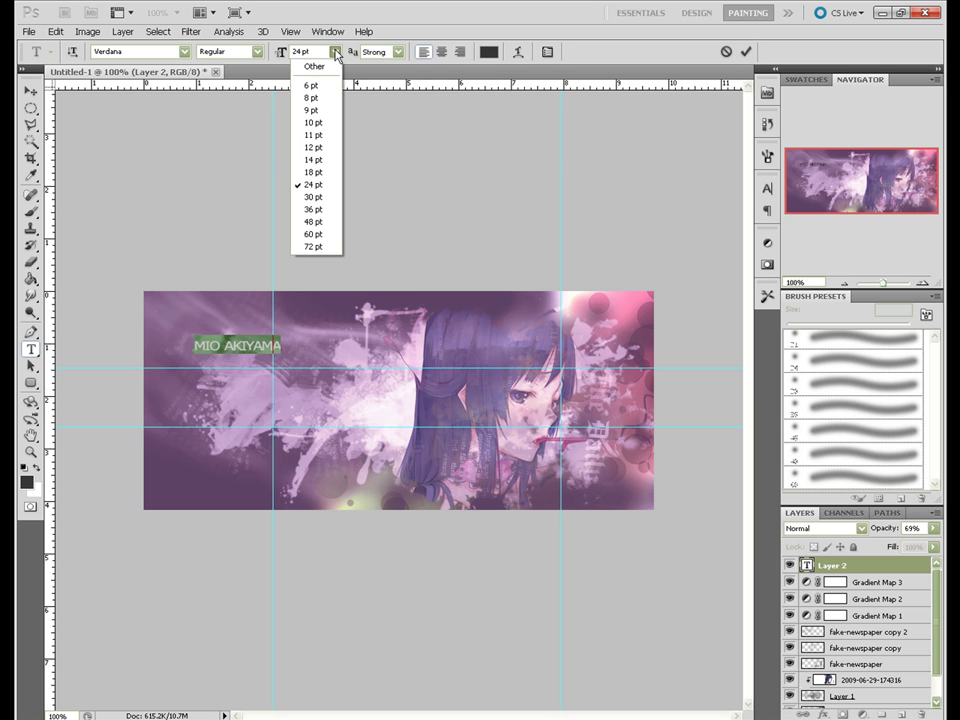
{"action": "left_click", "coordinate": [313, 234]}
{"action": "left_click", "coordinate": [197, 345]}
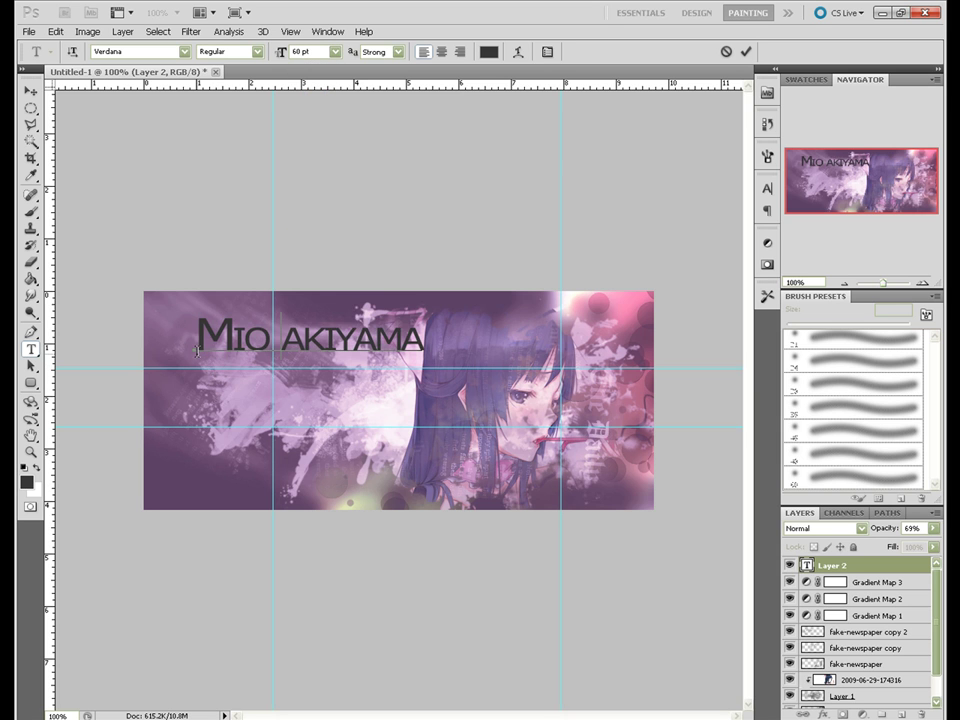
{"action": "left_click_drag", "start_coordinate": [217, 340], "coordinate": [386, 340]}
{"action": "left_click", "coordinate": [336, 52]}
{"action": "left_click", "coordinate": [315, 208]}
{"action": "left_click", "coordinate": [336, 52]}
{"action": "left_click", "coordinate": [315, 208]}
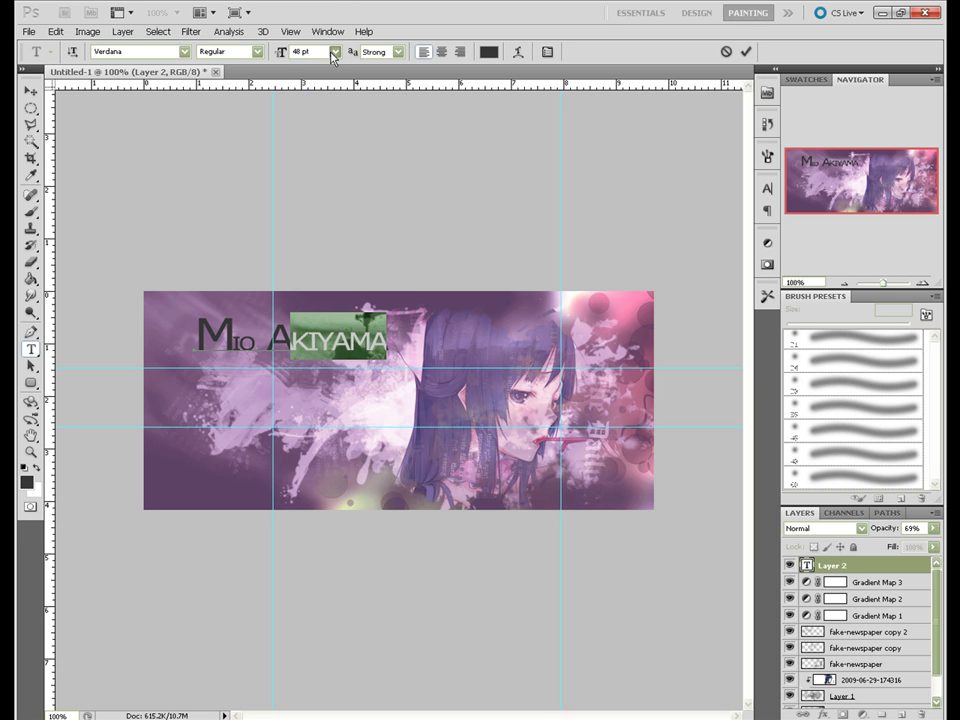
- Break Akiyama onto a second line with 'kiyama' at 24 pt, commit, and move it toward centre
{"action": "left_click", "coordinate": [335, 52]}
{"action": "left_click", "coordinate": [315, 185]}
{"action": "left_click", "coordinate": [266, 340]}
{"action": "key", "text": "Return"}
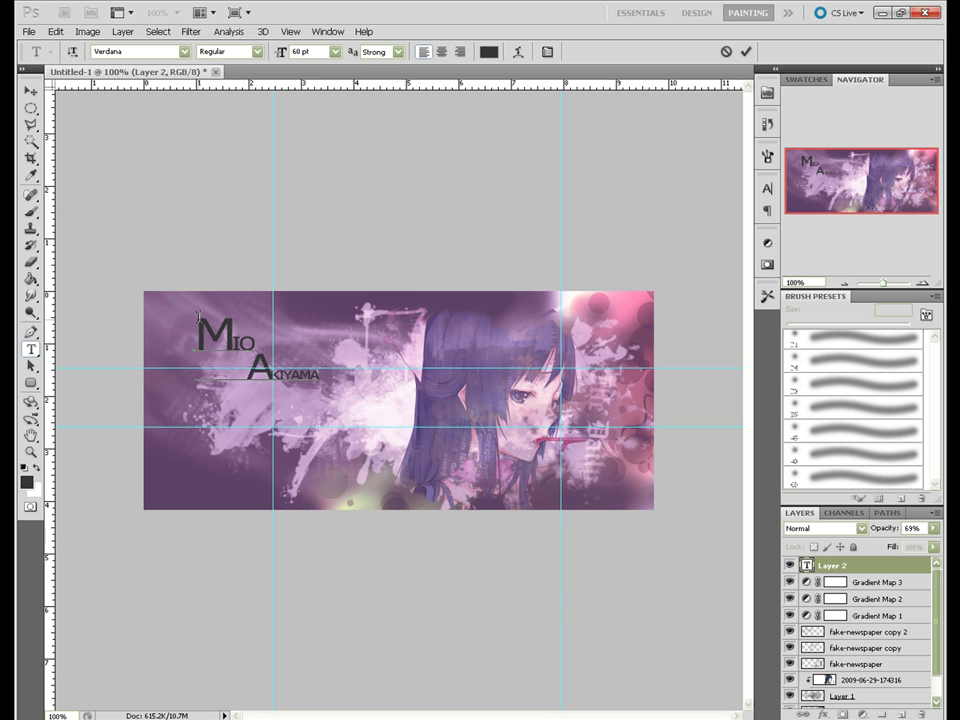
{"action": "left_click_drag", "start_coordinate": [262, 376], "coordinate": [320, 376]}
{"action": "left_click", "coordinate": [336, 52]}
{"action": "left_click", "coordinate": [313, 171]}
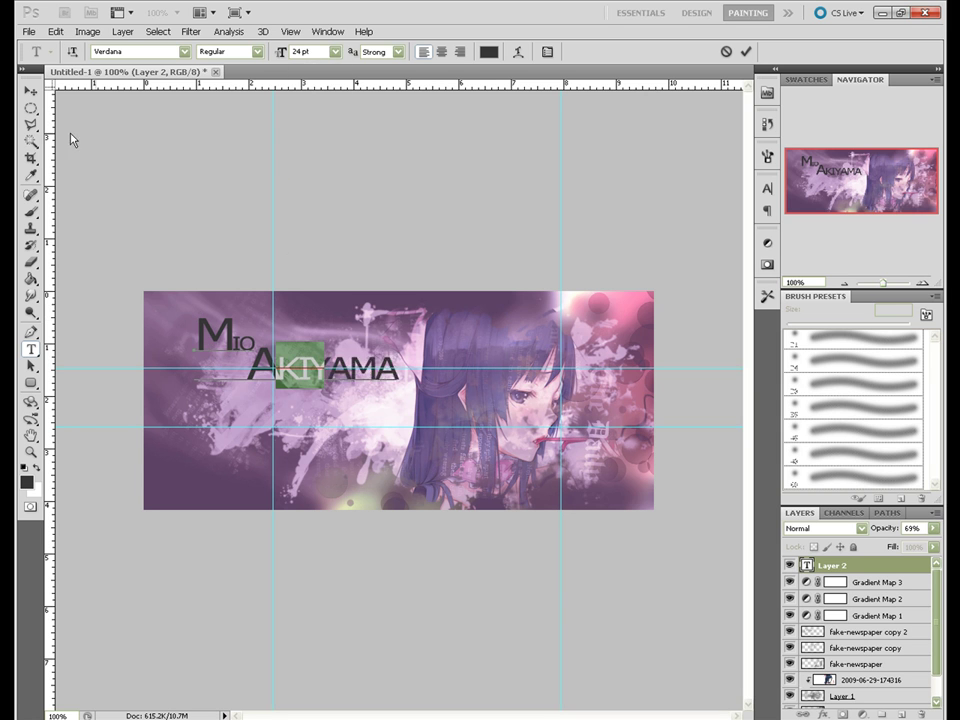
{"action": "left_click", "coordinate": [31, 90]}
{"action": "mouse_move", "coordinate": [250, 379]}
{"action": "left_mouse_down"}
{"action": "mouse_move", "coordinate": [557, 399]}
{"action": "mouse_move", "coordinate": [316, 418]}
{"action": "left_mouse_up"}
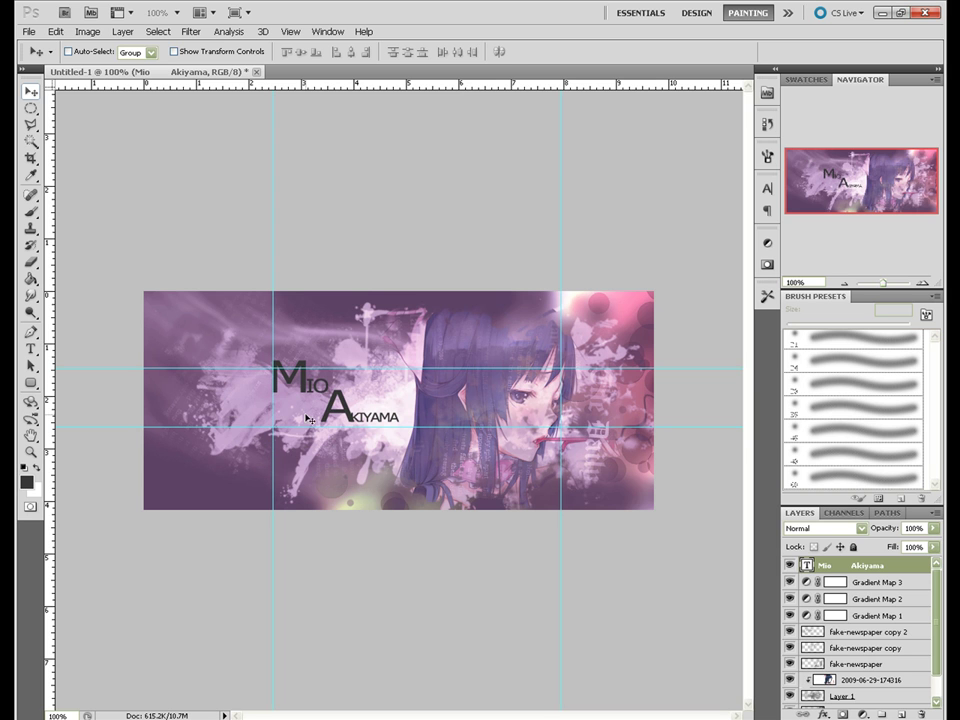
- Hide the name and merge the visible artwork onto a new layer with Apply Image
{"action": "left_click", "coordinate": [789, 566]}
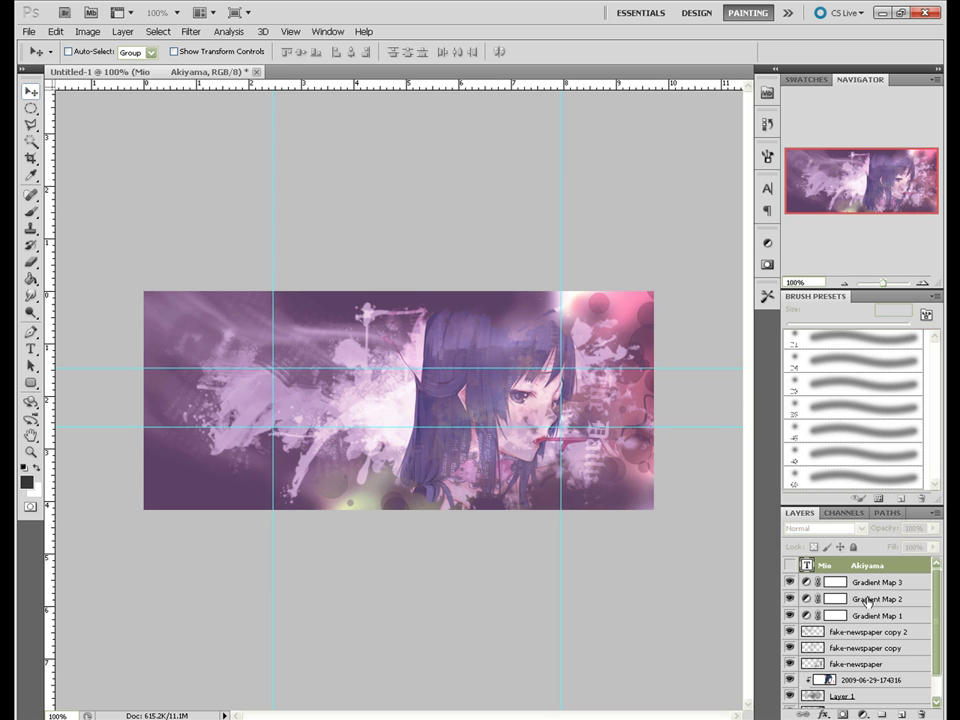
{"action": "left_click", "coordinate": [866, 582]}
{"action": "key", "text": "ctrl+shift+alt+n"}
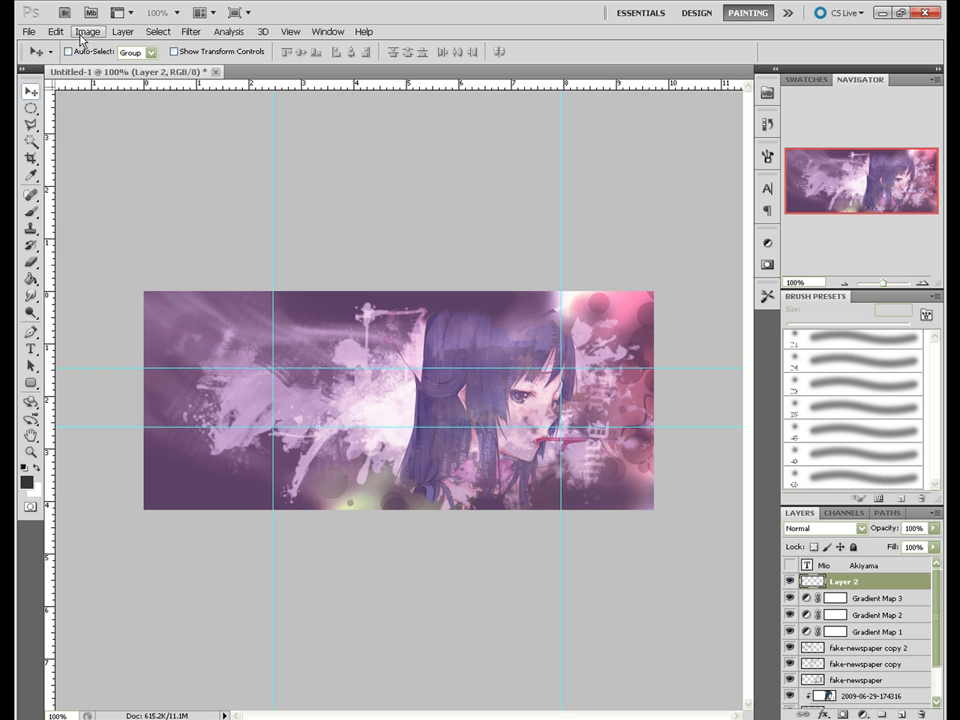
{"action": "left_click", "coordinate": [87, 31]}
{"action": "left_click", "coordinate": [122, 222]}
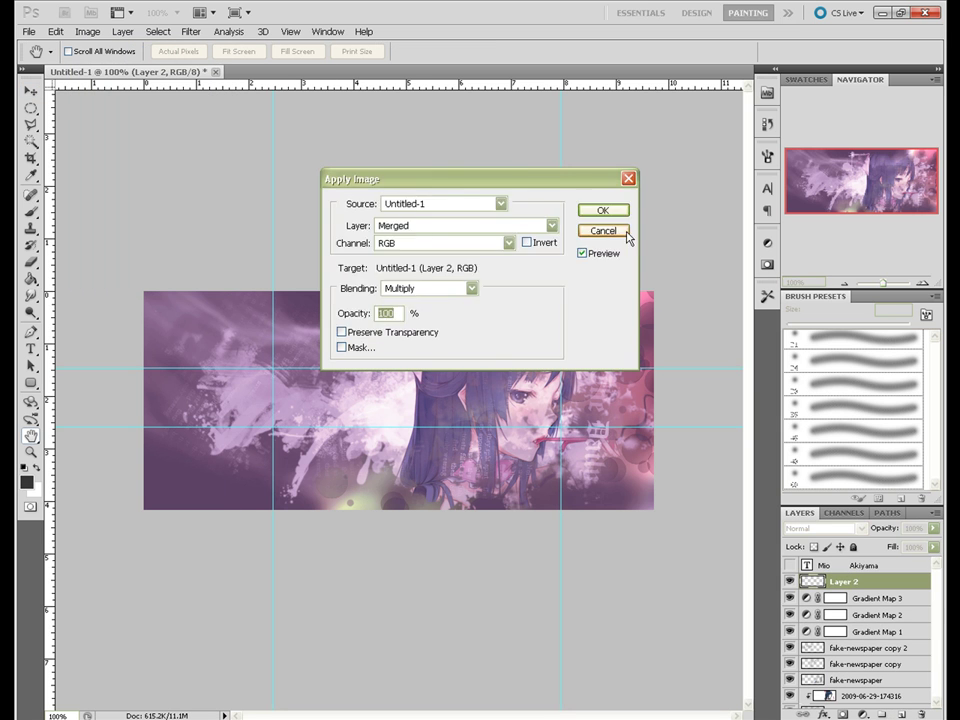
{"action": "left_click", "coordinate": [755, 76]}
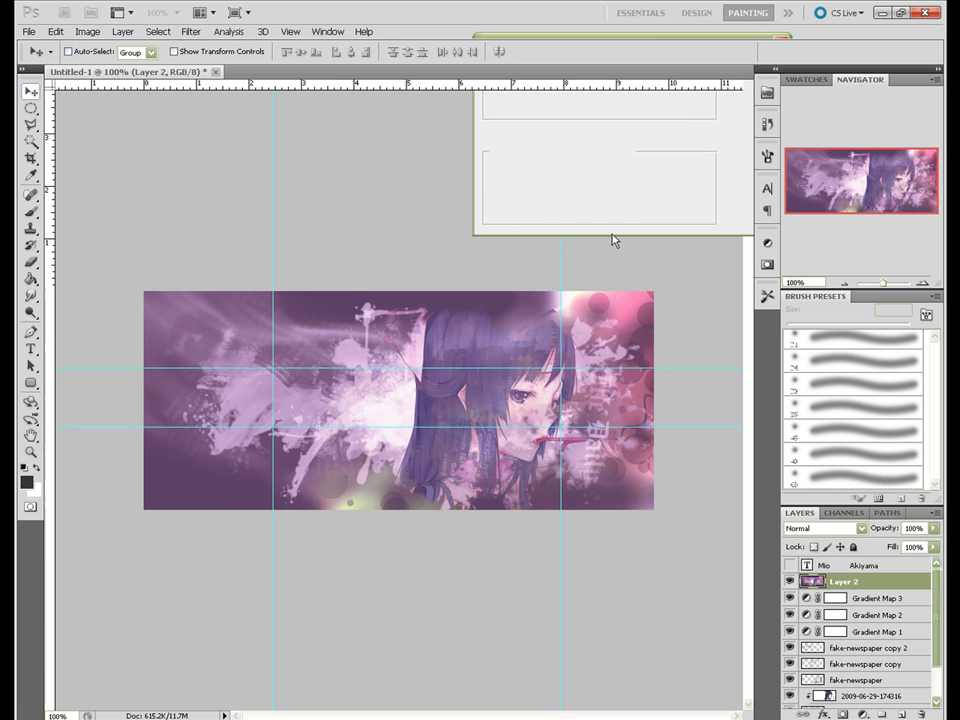
- Flip the merged layer horizontally and show the name moved right of centre
{"action": "left_click", "coordinate": [55, 31]}
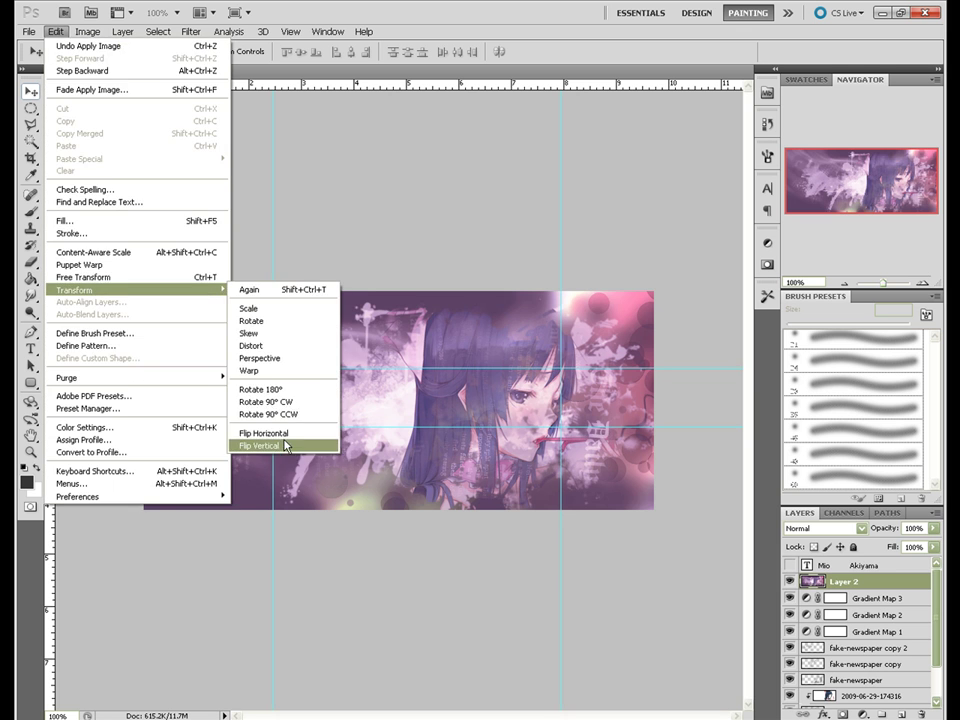
{"action": "left_click", "coordinate": [283, 434]}
{"action": "left_click", "coordinate": [789, 565]}
{"action": "mouse_move", "coordinate": [288, 397]}
{"action": "left_mouse_down"}
{"action": "mouse_move", "coordinate": [491, 418]}
{"action": "mouse_move", "coordinate": [428, 447]}
{"action": "left_mouse_up"}
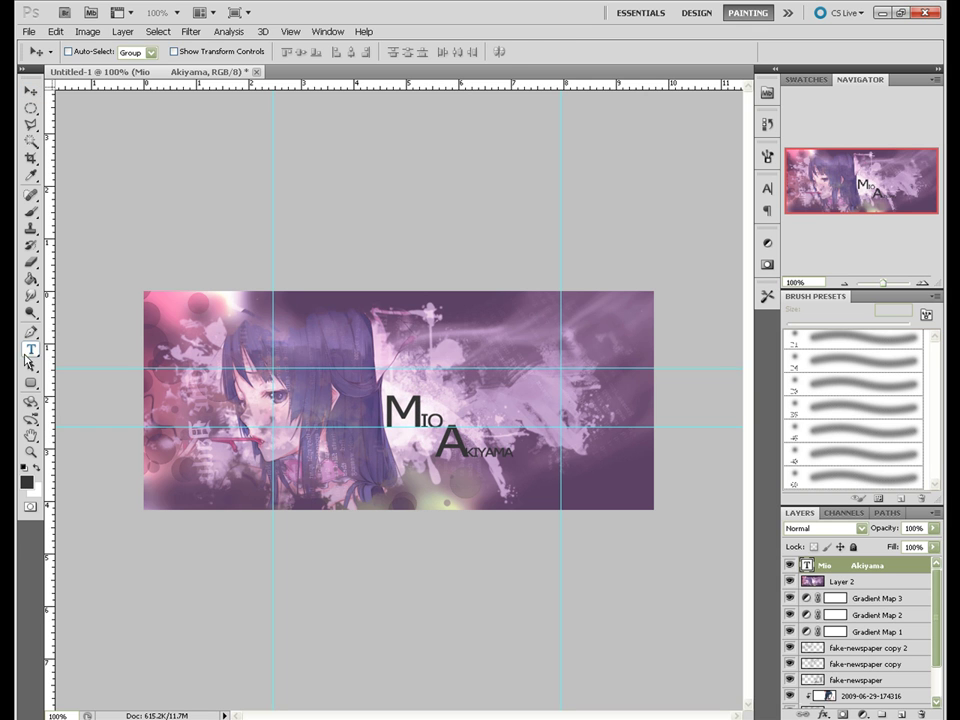
- Add small 'Winghearts' text and place it beside Akiyama
{"action": "key", "text": "t"}
{"action": "left_click", "coordinate": [460, 333]}
{"action": "type", "text": "Winghearts"}
{"action": "key", "text": "ctrl+a"}
{"action": "left_click", "coordinate": [335, 51]}
{"action": "left_click", "coordinate": [315, 148]}
{"action": "key", "text": "ctrl+Return"}
{"action": "key", "text": "v"}
{"action": "left_click_drag", "start_coordinate": [490, 330], "coordinate": [495, 441]}
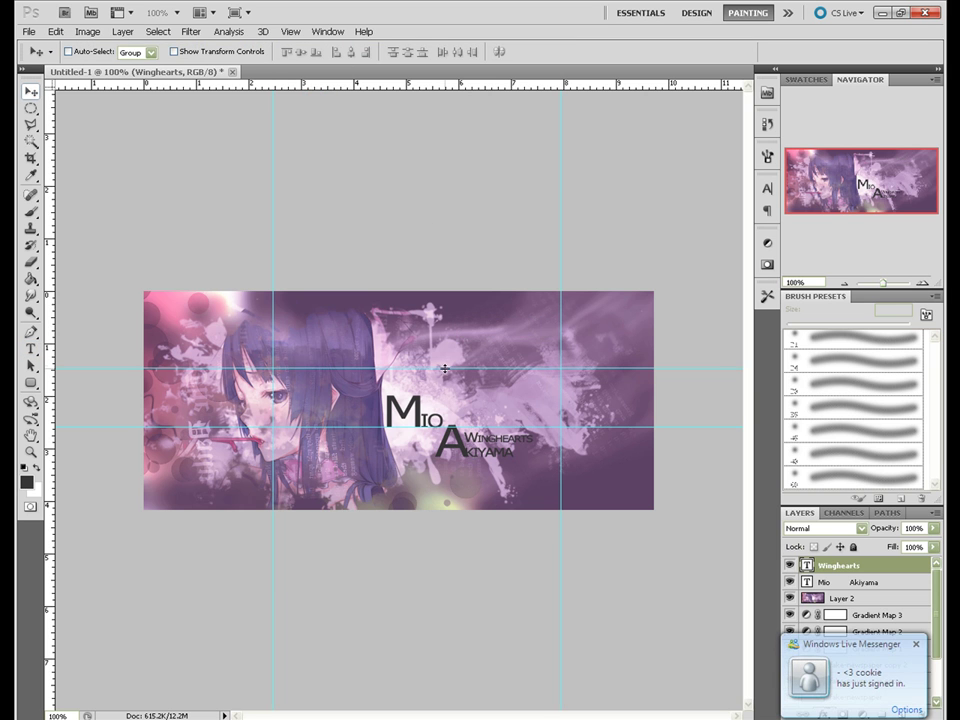
- Drag all the guides off the banner onto the rulers
{"action": "left_click_drag", "start_coordinate": [462, 368], "coordinate": [420, 75]}
{"action": "left_click_drag", "start_coordinate": [561, 195], "coordinate": [12, 185]}
{"action": "left_click_drag", "start_coordinate": [82, 427], "coordinate": [130, 93]}
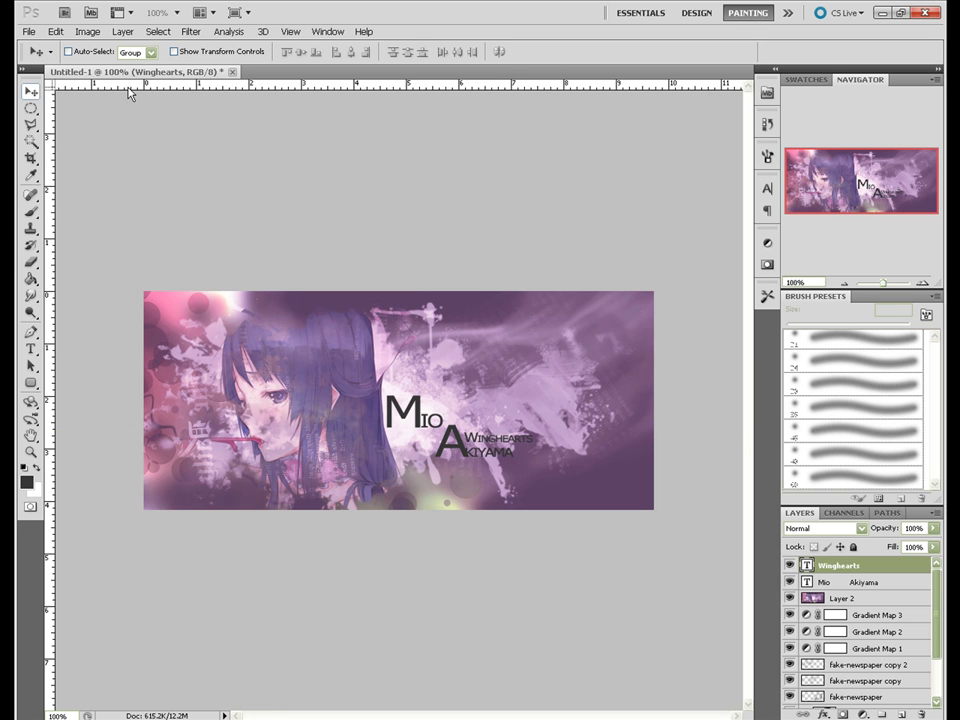
- On a new layer, stroke the whole canvas with a white 3 px inside border
{"action": "left_click", "coordinate": [901, 711]}
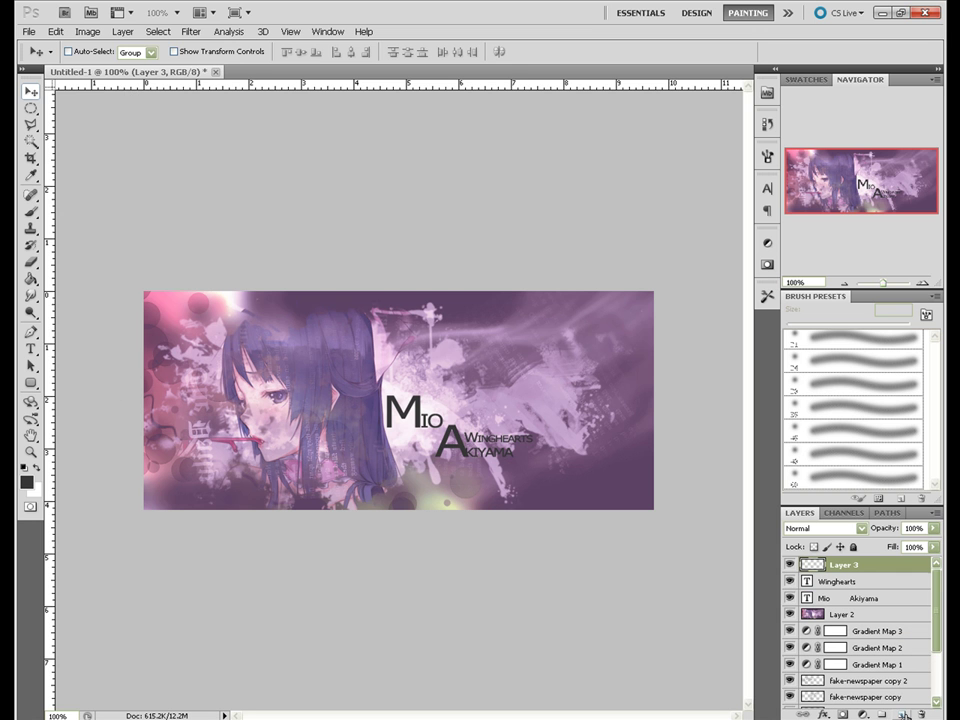
{"action": "key", "text": "ctrl+a"}
{"action": "left_click", "coordinate": [56, 31]}
{"action": "left_click", "coordinate": [79, 232]}
{"action": "left_click", "coordinate": [436, 236]}
{"action": "left_click", "coordinate": [528, 486]}
{"action": "left_click", "coordinate": [861, 476]}
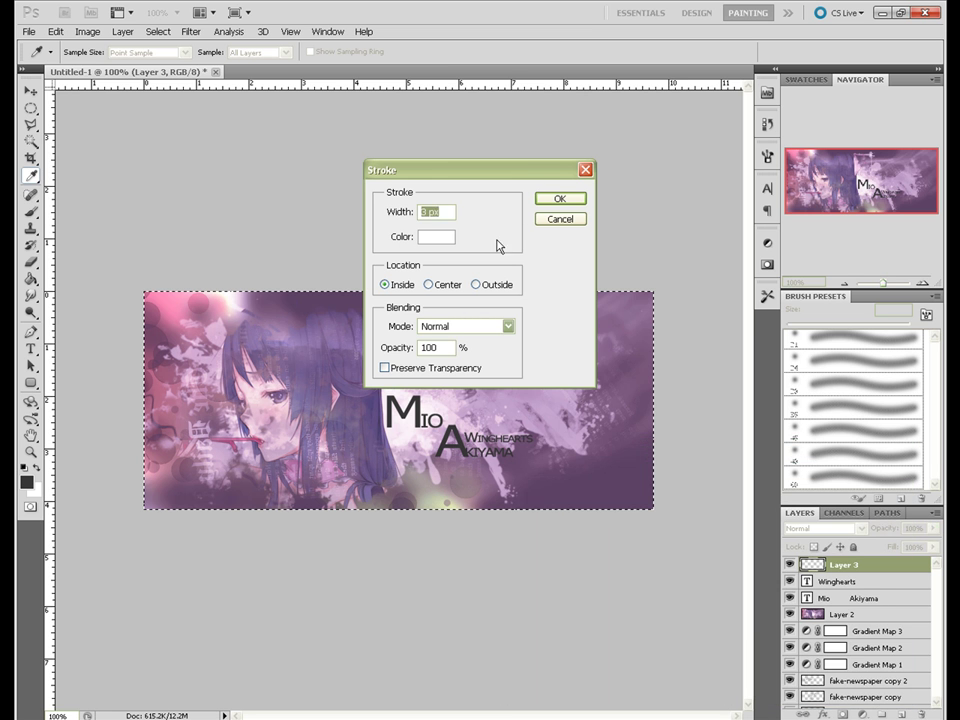
{"action": "left_click", "coordinate": [558, 198]}
{"action": "key", "text": "v"}
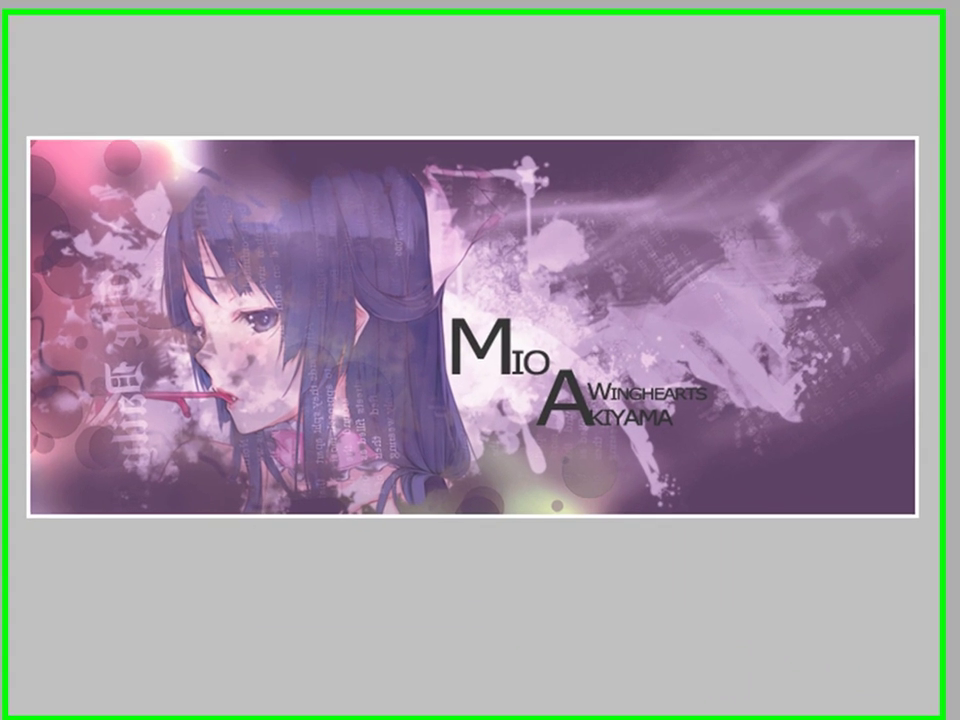